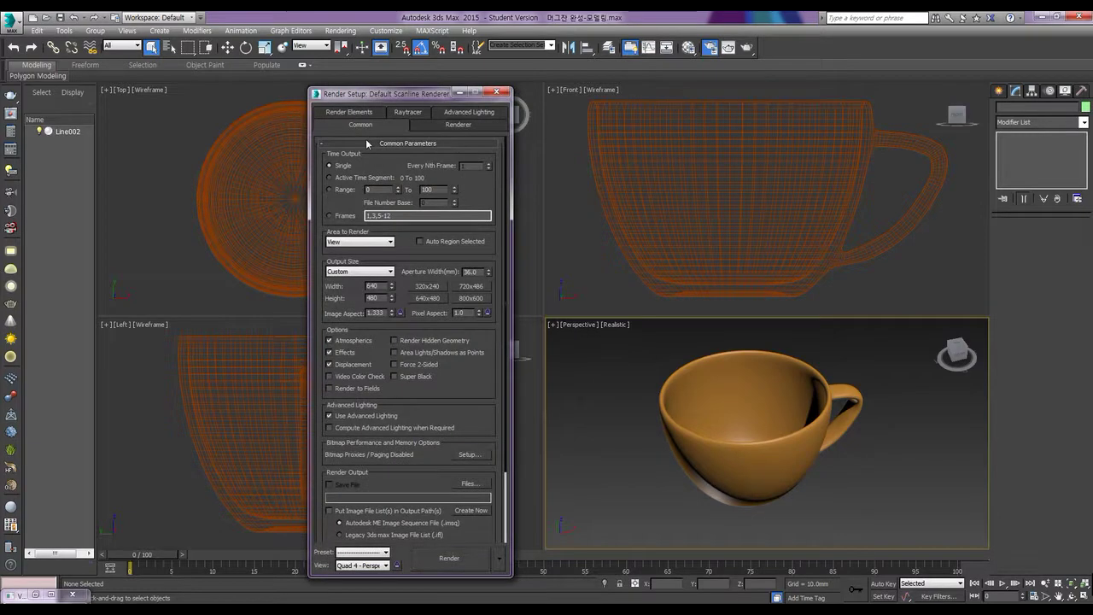
# Assign V-Ray DEMO 3.00.07 as the production renderer and close the render settings.
pyautogui.click(423, 177)
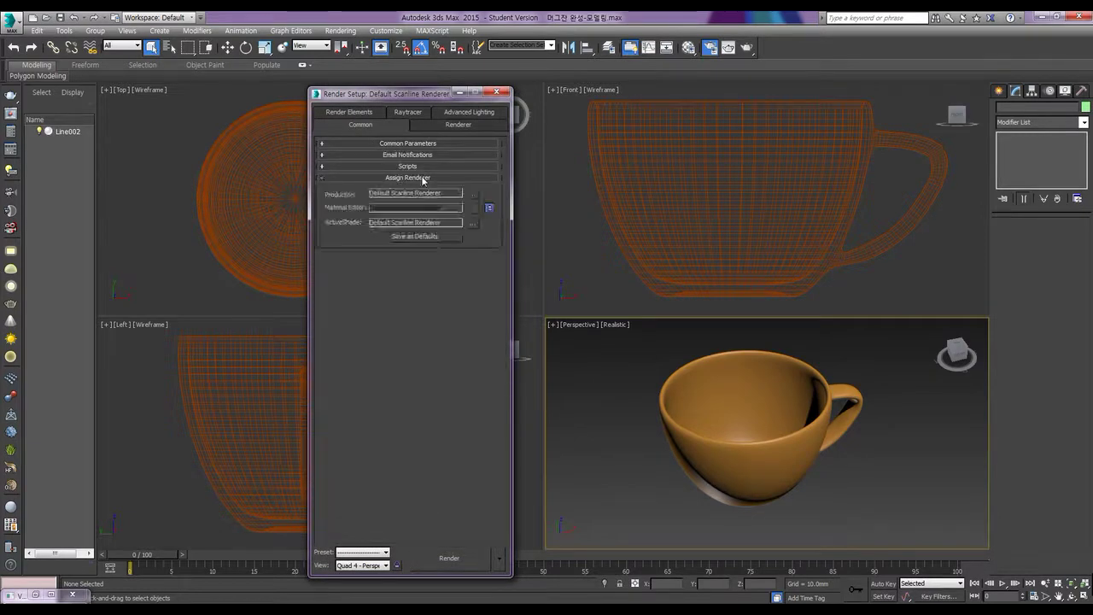
pyautogui.click(472, 194)
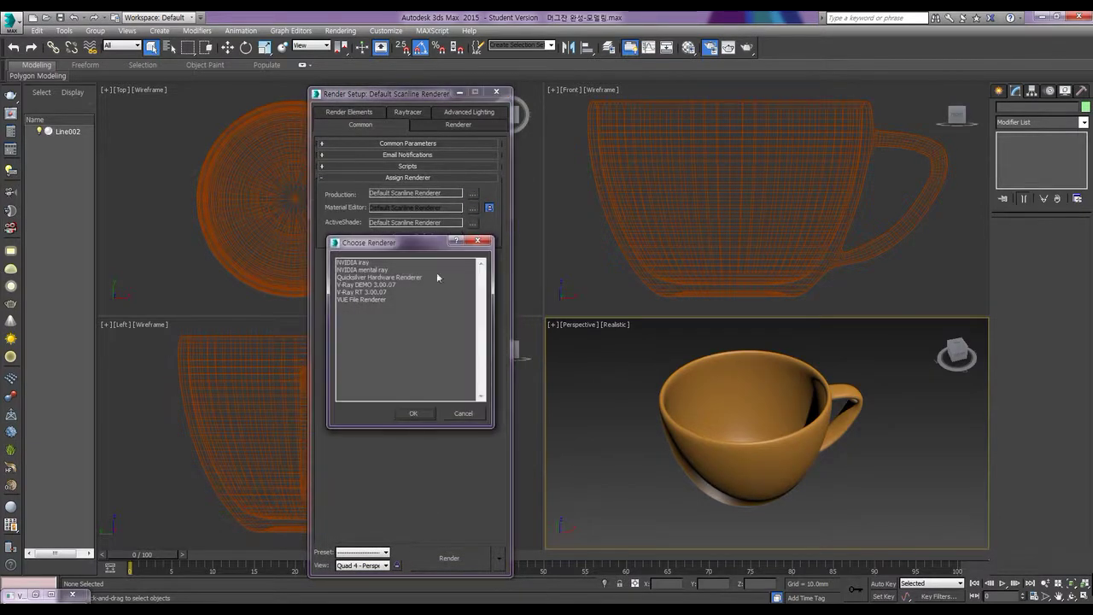
pyautogui.click(381, 285)
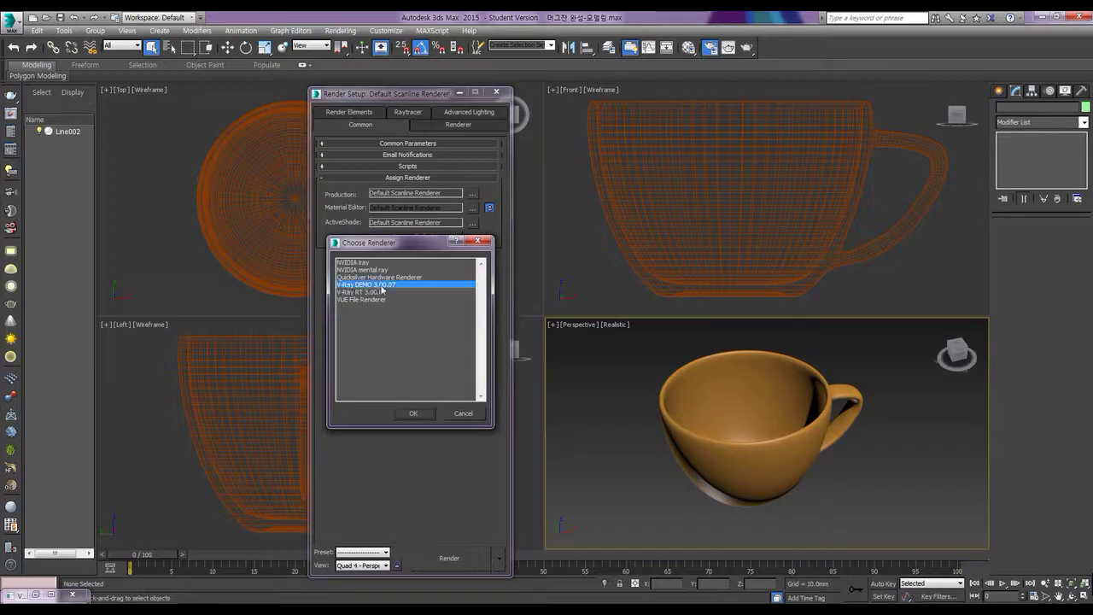
pyautogui.click(413, 414)
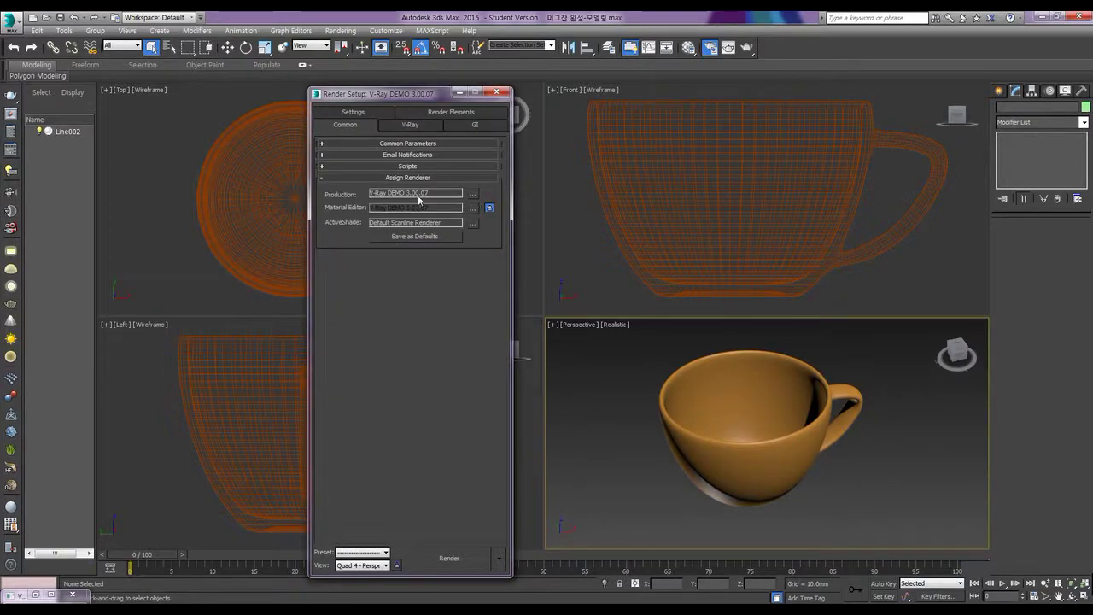
pyautogui.click(496, 92)
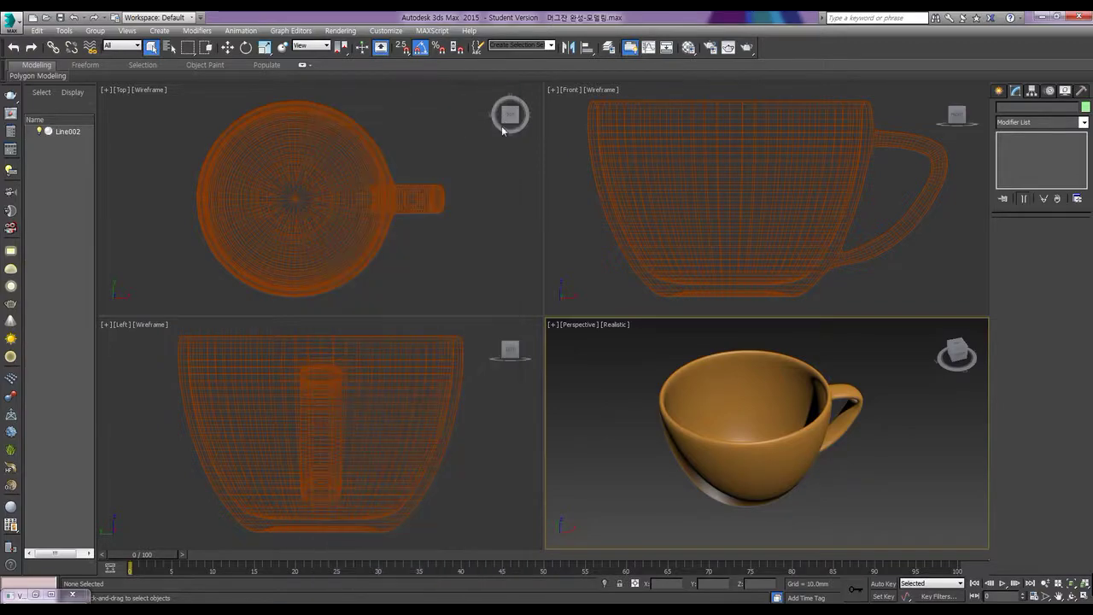
# Select the cup and enter the Polygon sub-object level of its Editable Poly.
pyautogui.click(760, 427)
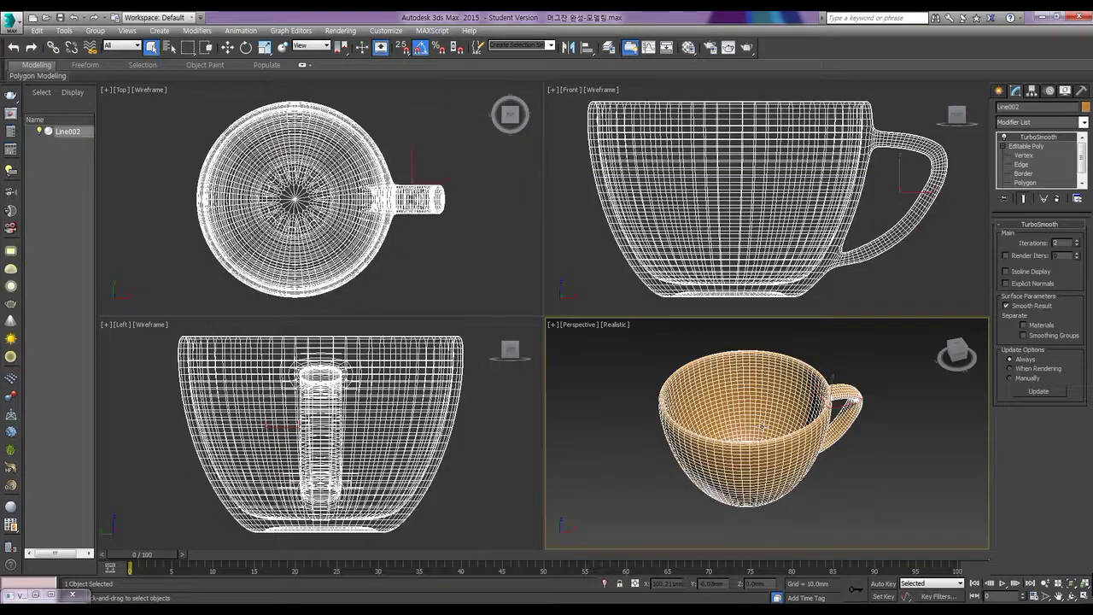
pyautogui.click(1037, 147)
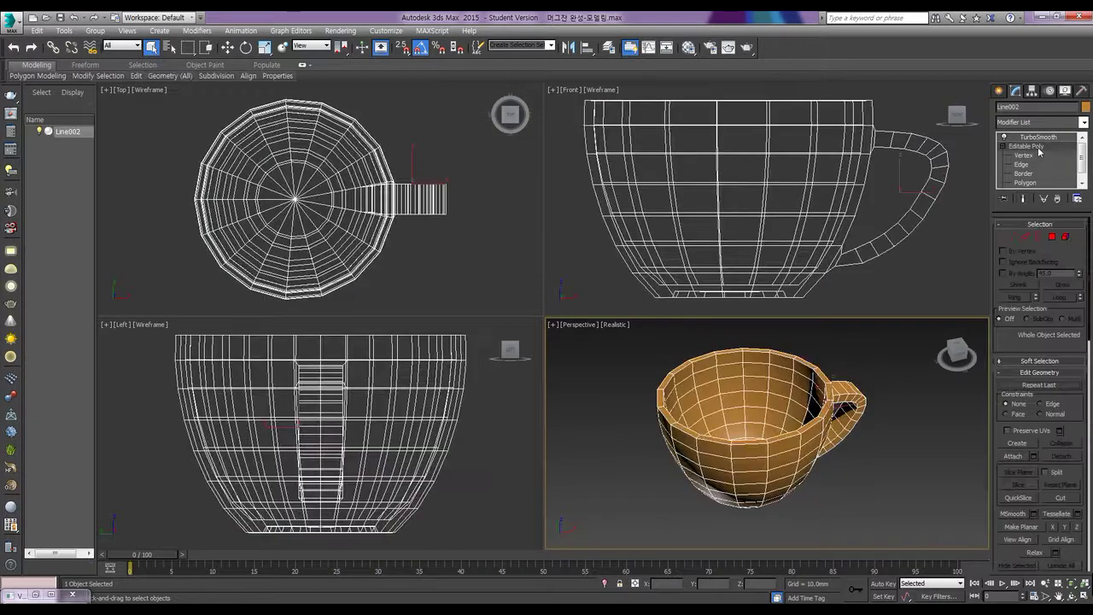
pyautogui.click(1052, 236)
pyautogui.click(885, 298)
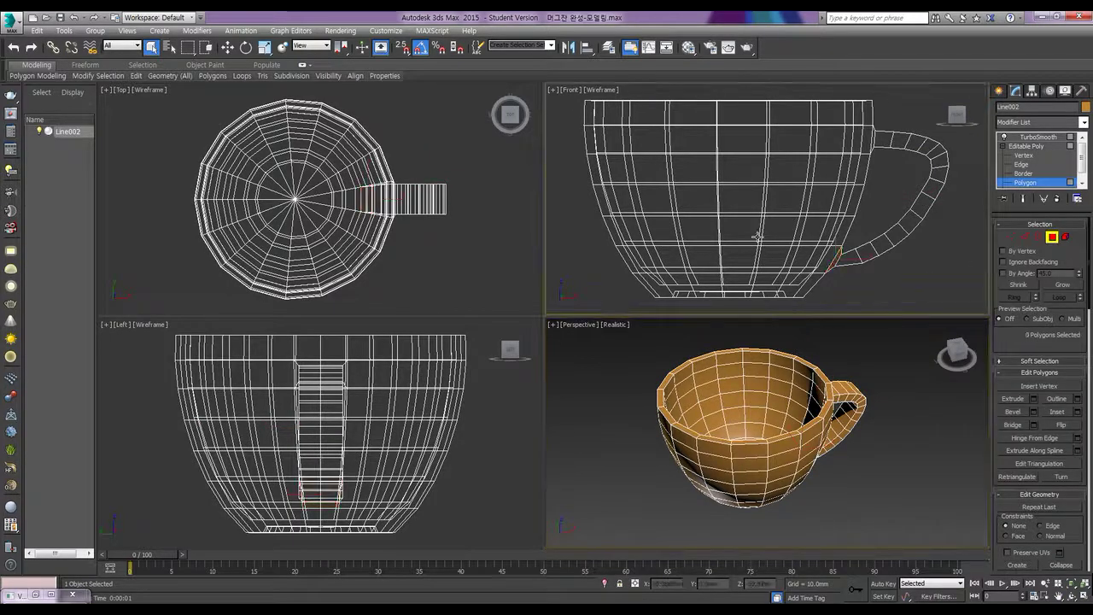
# In the front view, select the polygons forming a rectangular frame four columns wide and five rows high on the cup body.
pyautogui.click(778, 262)
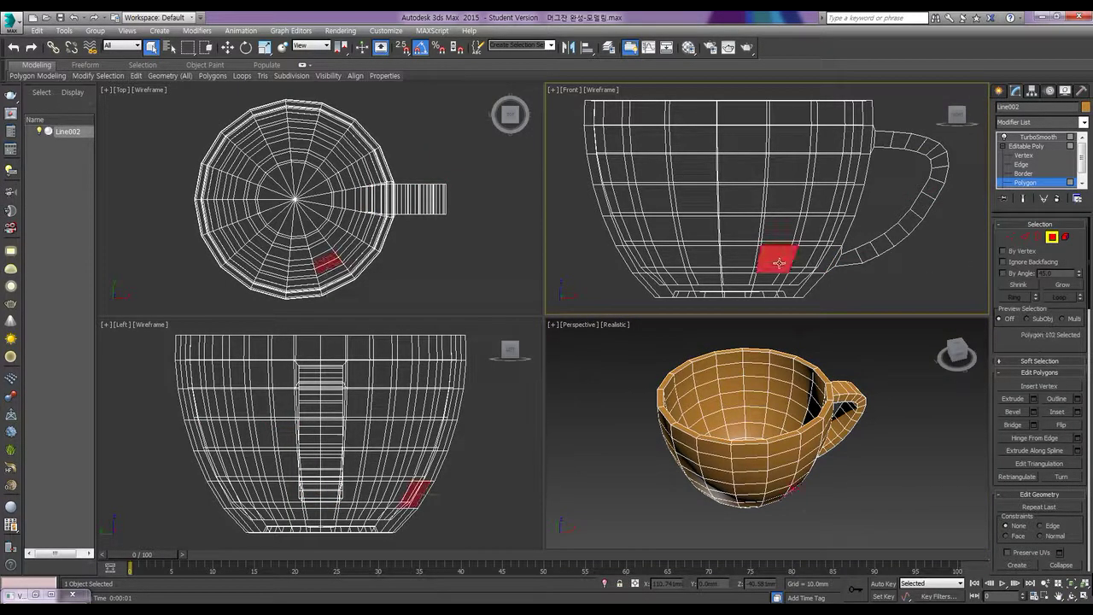
pyautogui.keyDown('ctrl'); pyautogui.click(786, 231); pyautogui.keyUp('ctrl')
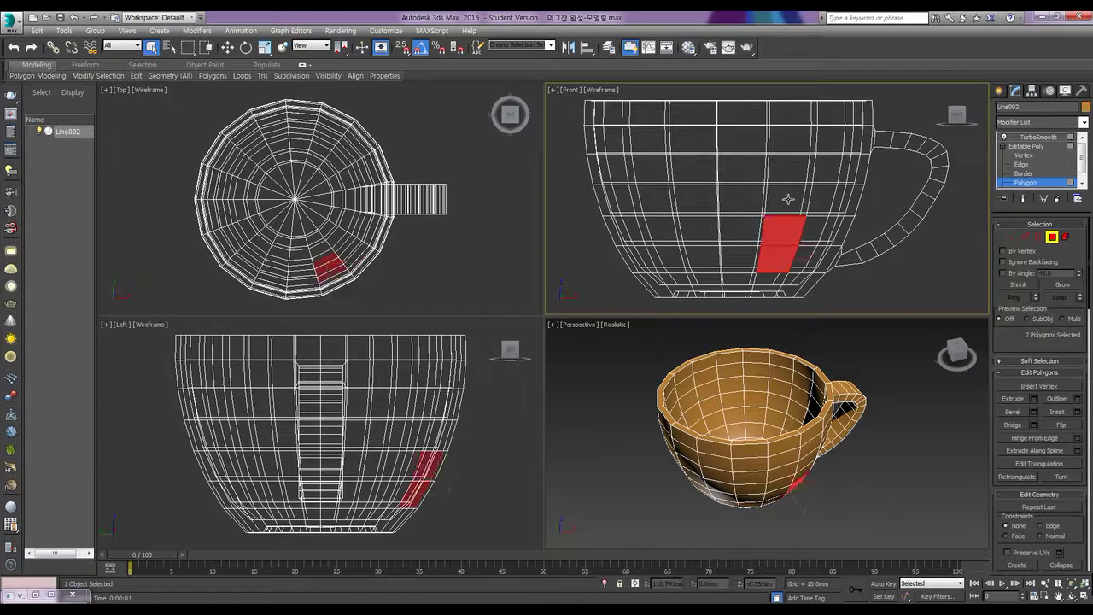
pyautogui.keyDown('ctrl'); pyautogui.click(790, 199); pyautogui.keyUp('ctrl')
pyautogui.keyDown('ctrl'); pyautogui.click(792, 167); pyautogui.keyUp('ctrl')
pyautogui.keyDown('ctrl'); pyautogui.click(792, 140); pyautogui.keyUp('ctrl')
pyautogui.keyDown('ctrl'); pyautogui.click(751, 139); pyautogui.keyUp('ctrl')
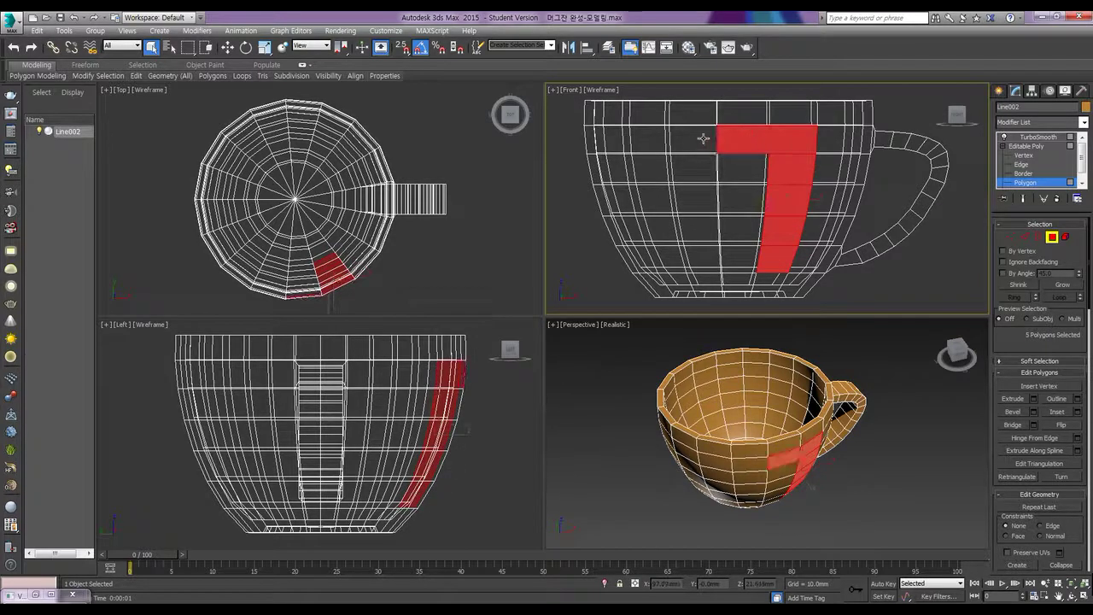
pyautogui.keyDown('ctrl'); pyautogui.click(702, 139); pyautogui.keyUp('ctrl')
pyautogui.keyDown('ctrl'); pyautogui.click(644, 141); pyautogui.keyUp('ctrl')
pyautogui.keyDown('ctrl'); pyautogui.click(643, 181); pyautogui.keyUp('ctrl')
pyautogui.keyDown('ctrl'); pyautogui.click(650, 198); pyautogui.keyUp('ctrl')
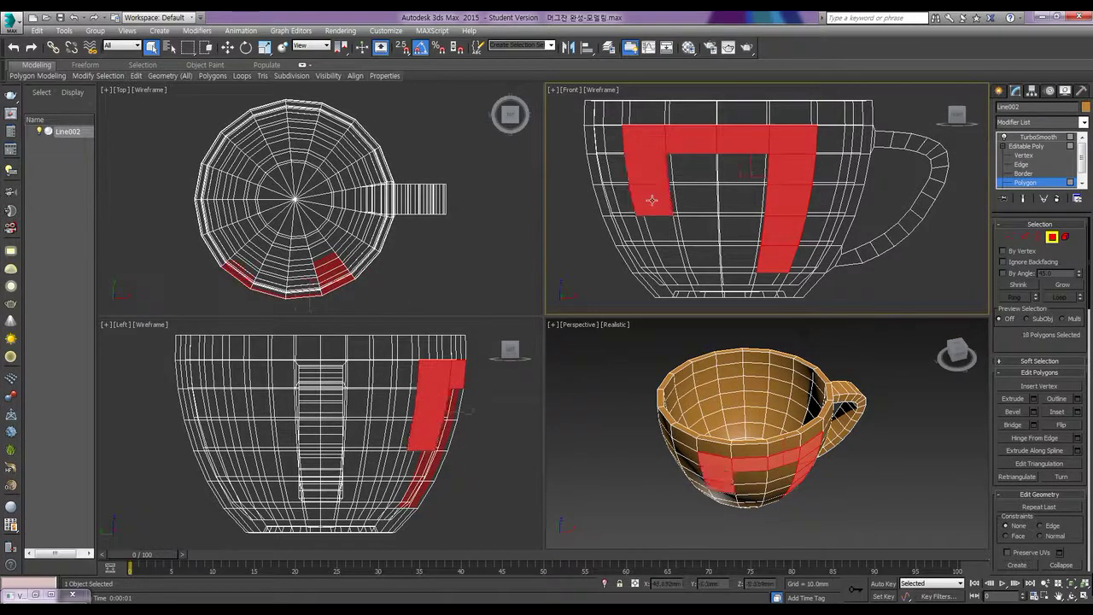
pyautogui.keyDown('ctrl'); pyautogui.click(657, 232); pyautogui.keyUp('ctrl')
pyautogui.keyDown('ctrl'); pyautogui.click(662, 263); pyautogui.keyUp('ctrl')
pyautogui.keyDown('ctrl'); pyautogui.click(694, 258); pyautogui.keyUp('ctrl')
pyautogui.keyDown('ctrl'); pyautogui.click(735, 259); pyautogui.keyUp('ctrl')
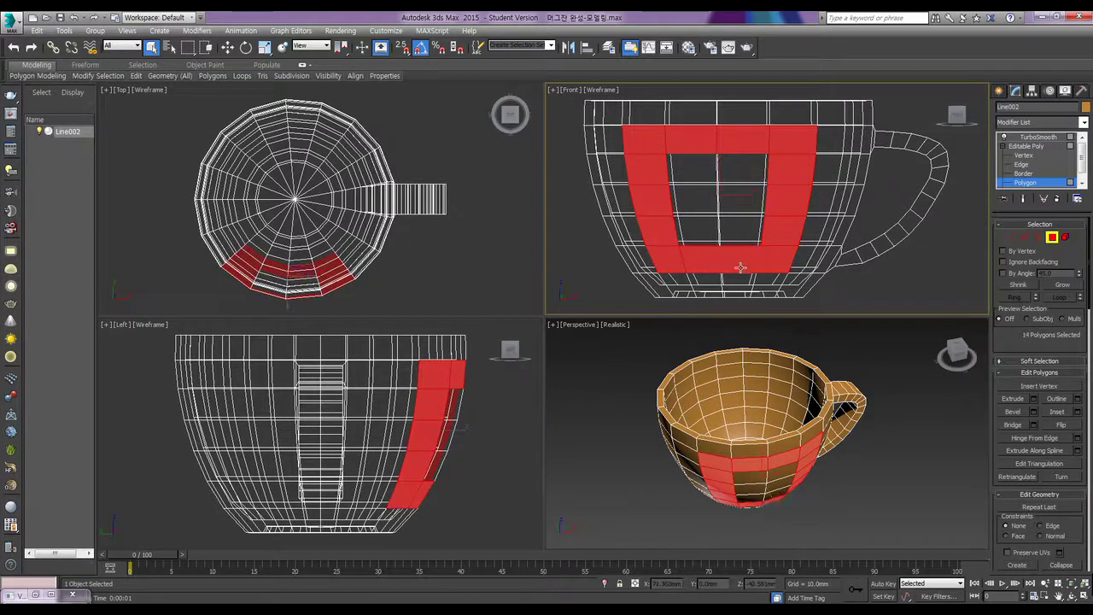
# Add the polygons inside the frame to the selection to make a solid patch.
pyautogui.keyDown('ctrl'); pyautogui.click(742, 233); pyautogui.keyUp('ctrl')
pyautogui.keyDown('ctrl'); pyautogui.click(743, 201); pyautogui.keyUp('ctrl')
pyautogui.keyDown('ctrl'); pyautogui.click(742, 169); pyautogui.keyUp('ctrl')
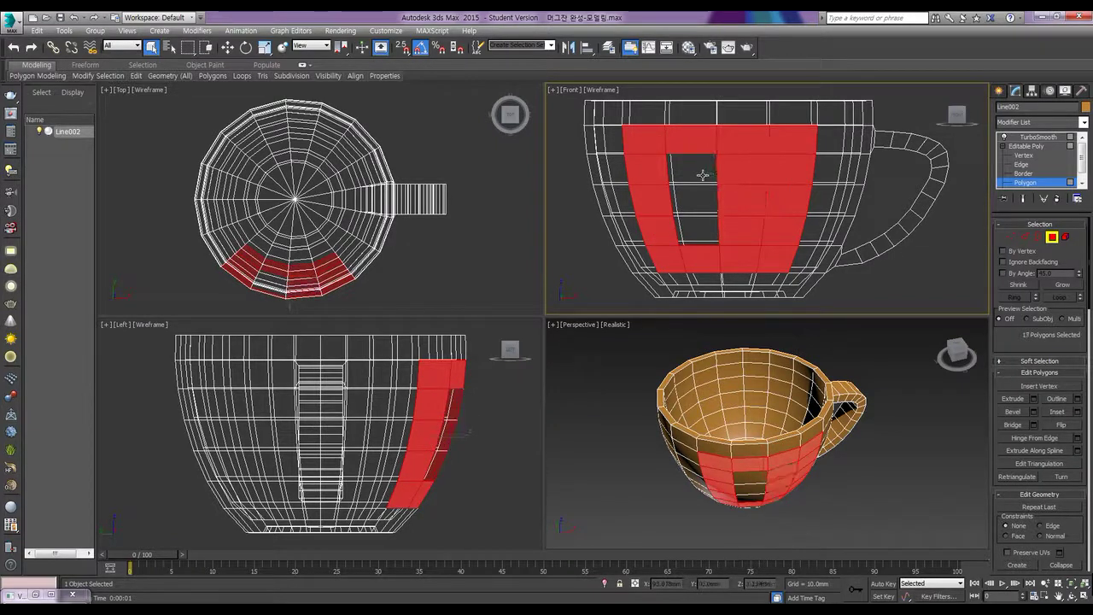
pyautogui.keyDown('ctrl'); pyautogui.click(693, 169); pyautogui.keyUp('ctrl')
pyautogui.keyDown('ctrl'); pyautogui.click(693, 201); pyautogui.keyUp('ctrl')
pyautogui.keyDown('ctrl'); pyautogui.click(697, 231); pyautogui.keyUp('ctrl')
pyautogui.keyDown('ctrl'); pyautogui.click(725, 236); pyautogui.keyUp('ctrl')
pyautogui.keyDown('ctrl'); pyautogui.click(718, 219); pyautogui.keyUp('ctrl')
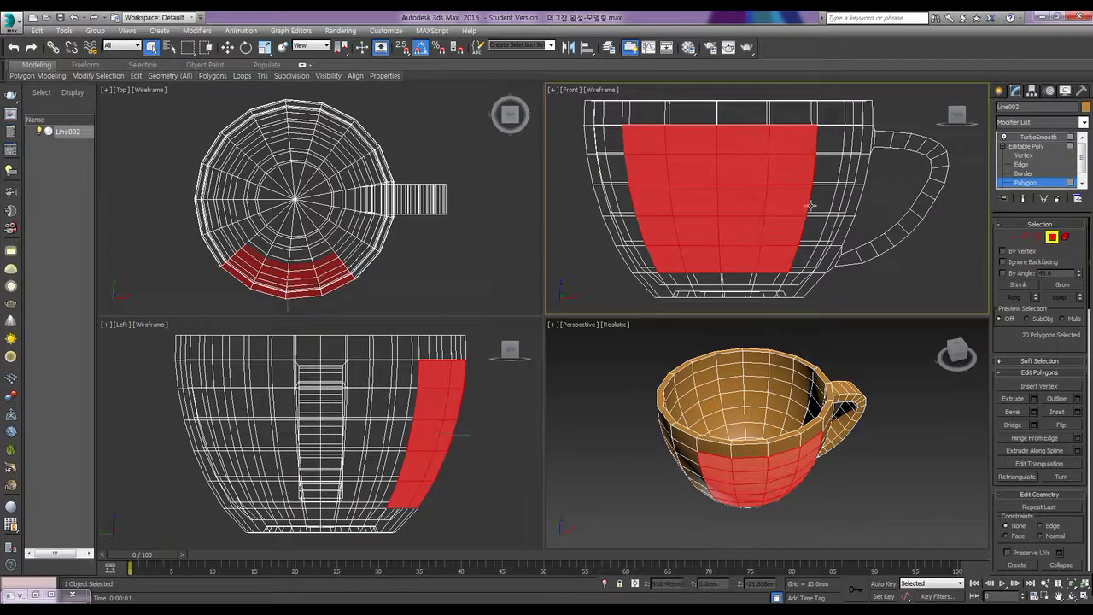
# Extend the front patch selection by the five-polygon column on the handle side and check it in perspective.
pyautogui.keyDown('alt'); pyautogui.moveTo(857, 485); pyautogui.dragTo(843, 404, button='middle'); pyautogui.keyUp('alt')
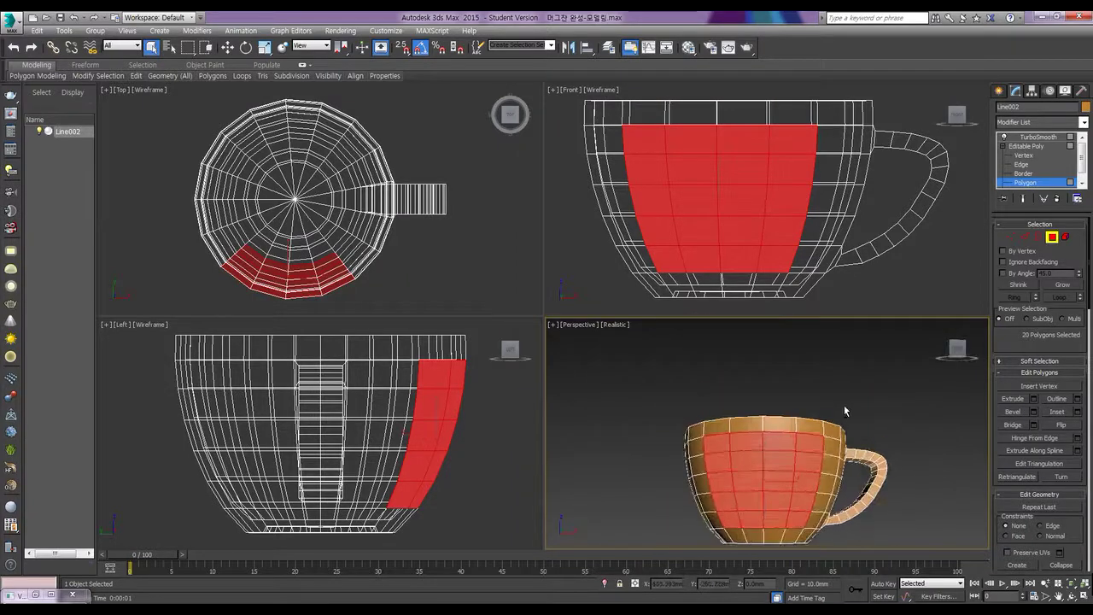
pyautogui.keyDown('ctrl'); pyautogui.click(833, 145); pyautogui.keyUp('ctrl')
pyautogui.keyDown('ctrl'); pyautogui.click(834, 170); pyautogui.keyUp('ctrl')
pyautogui.keyDown('ctrl'); pyautogui.click(832, 199); pyautogui.keyUp('ctrl')
pyautogui.keyDown('ctrl'); pyautogui.click(826, 228); pyautogui.keyUp('ctrl')
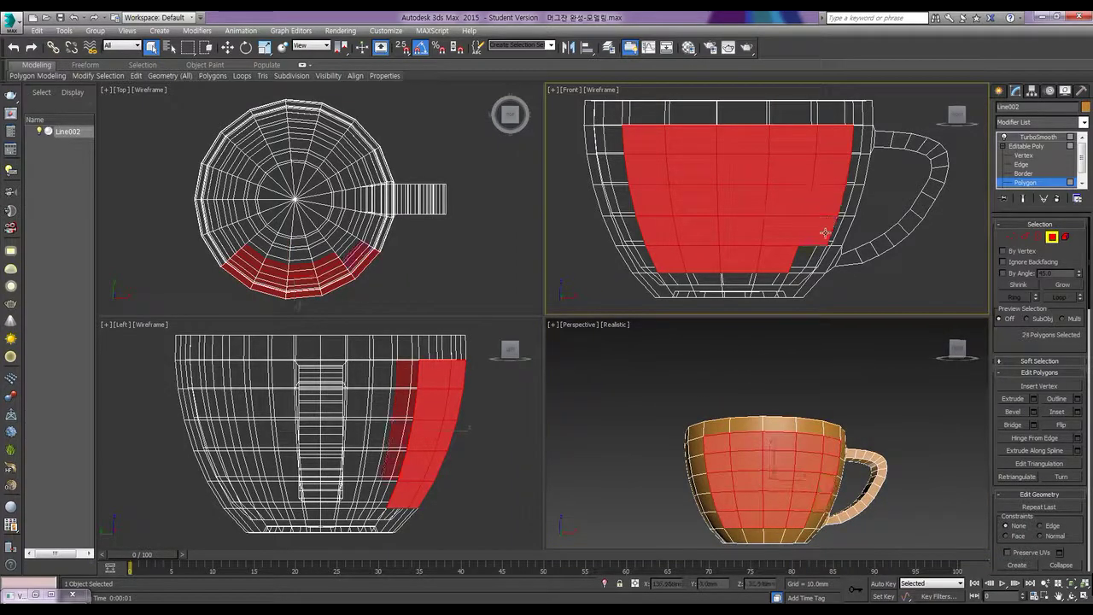
pyautogui.keyDown('ctrl'); pyautogui.click(812, 262); pyautogui.keyUp('ctrl')
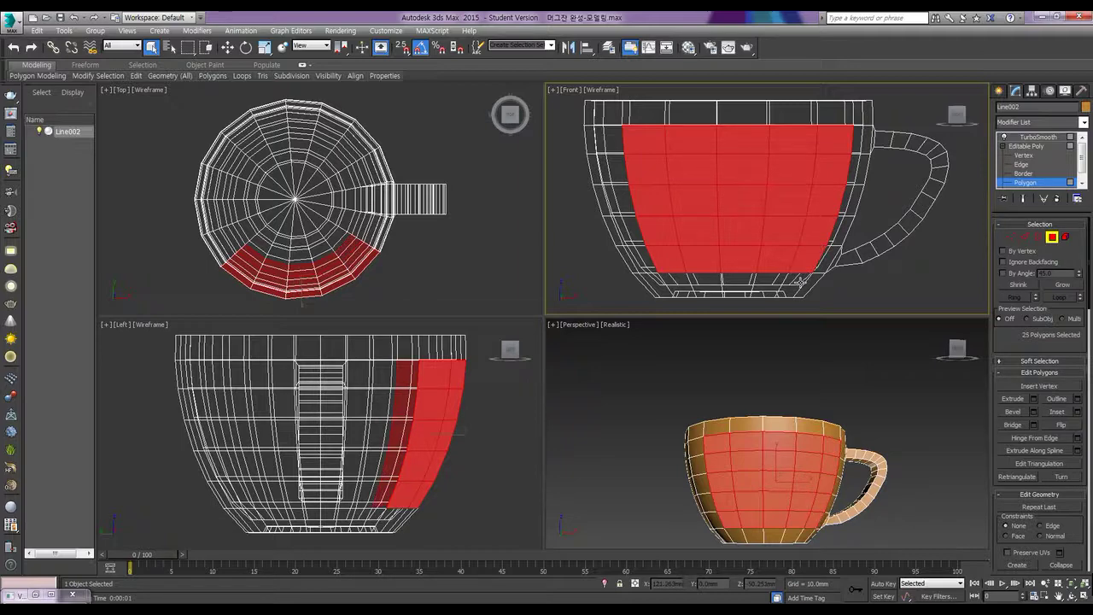
pyautogui.moveTo(841, 499)
pyautogui.keyDown('alt'); pyautogui.mouseDown(button='middle')
pyautogui.moveTo(761, 476)
pyautogui.moveTo(857, 515)
pyautogui.moveTo(903, 492)
pyautogui.moveTo(909, 553)
pyautogui.moveTo(832, 498)
pyautogui.mouseUp(button='middle'); pyautogui.keyUp('alt')
pyautogui.keyDown('alt'); pyautogui.moveTo(896, 488); pyautogui.dragTo(761, 448, button='middle'); pyautogui.keyUp('alt')
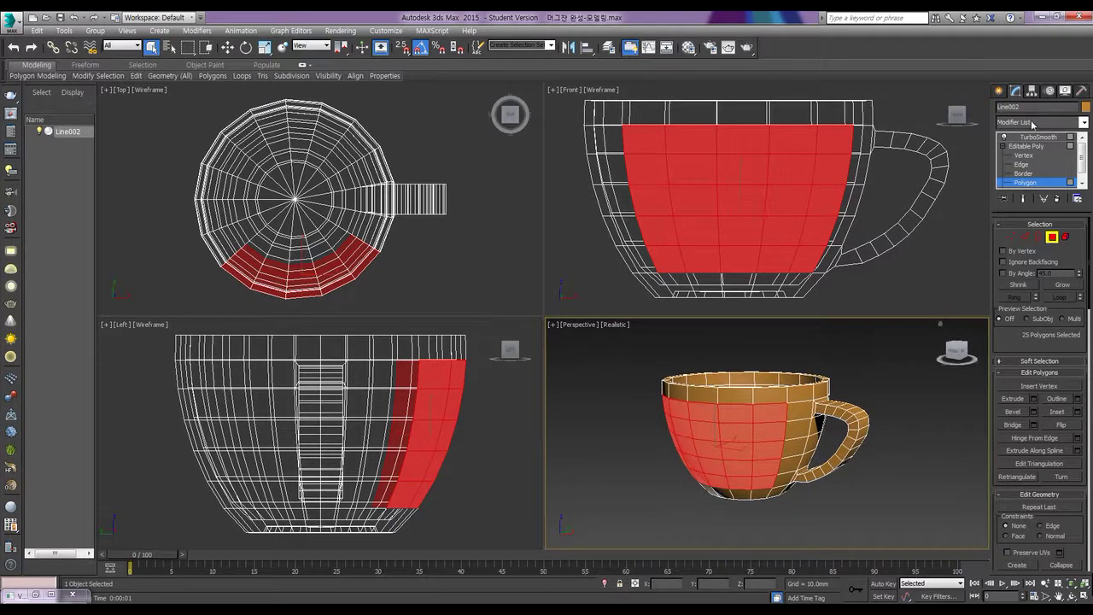
# Assign material 01 - Default to the selected front patch, and 02 - Default to the inverted polygon selection.
pyautogui.click(688, 48)
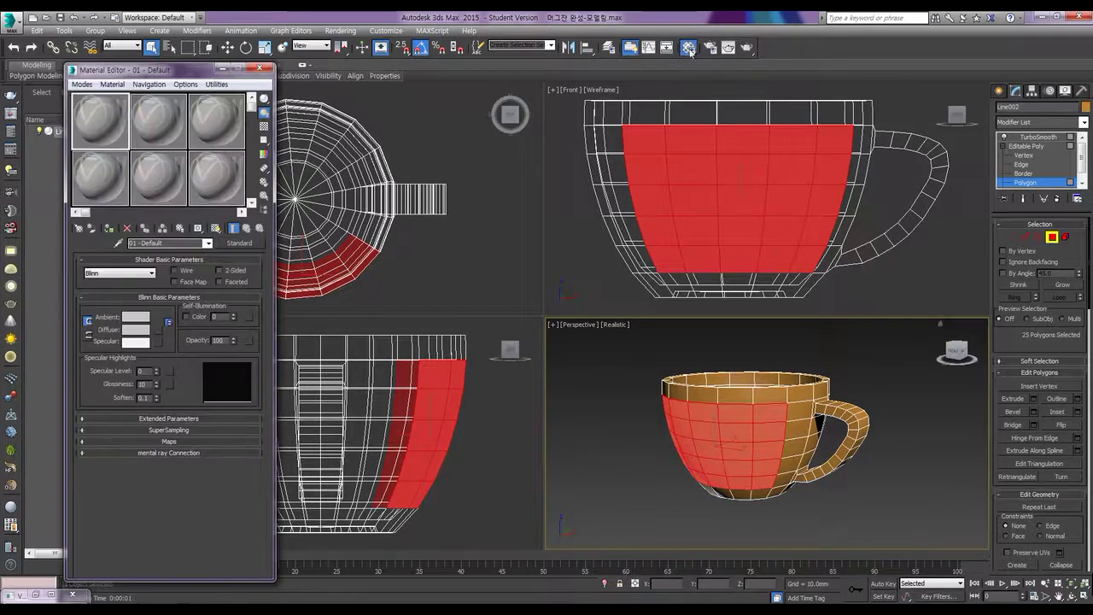
pyautogui.click(109, 229)
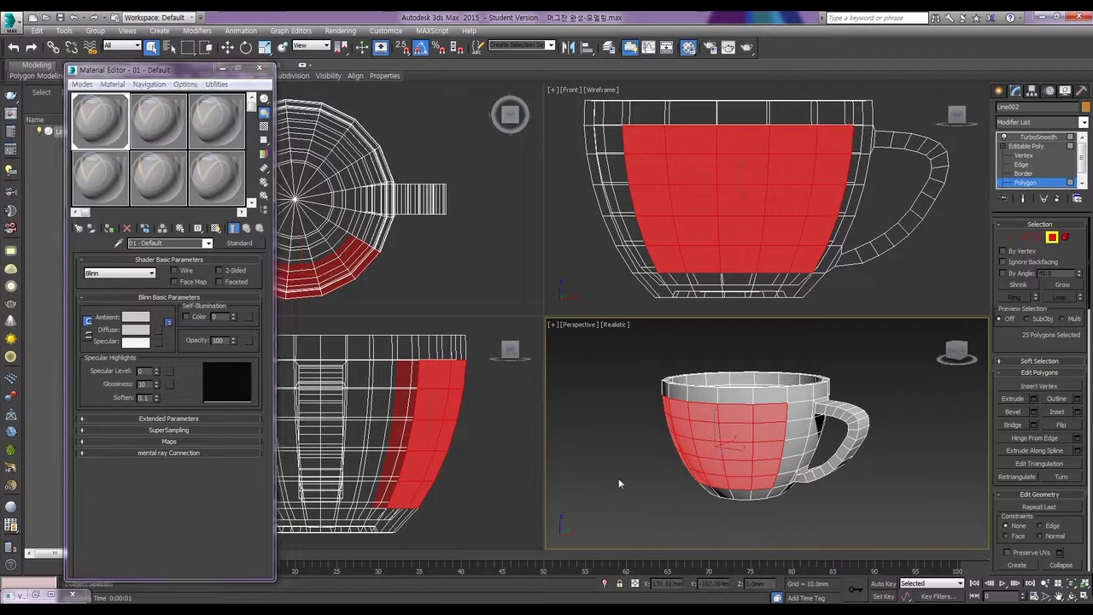
pyautogui.hotkey('ctrl', 'i')
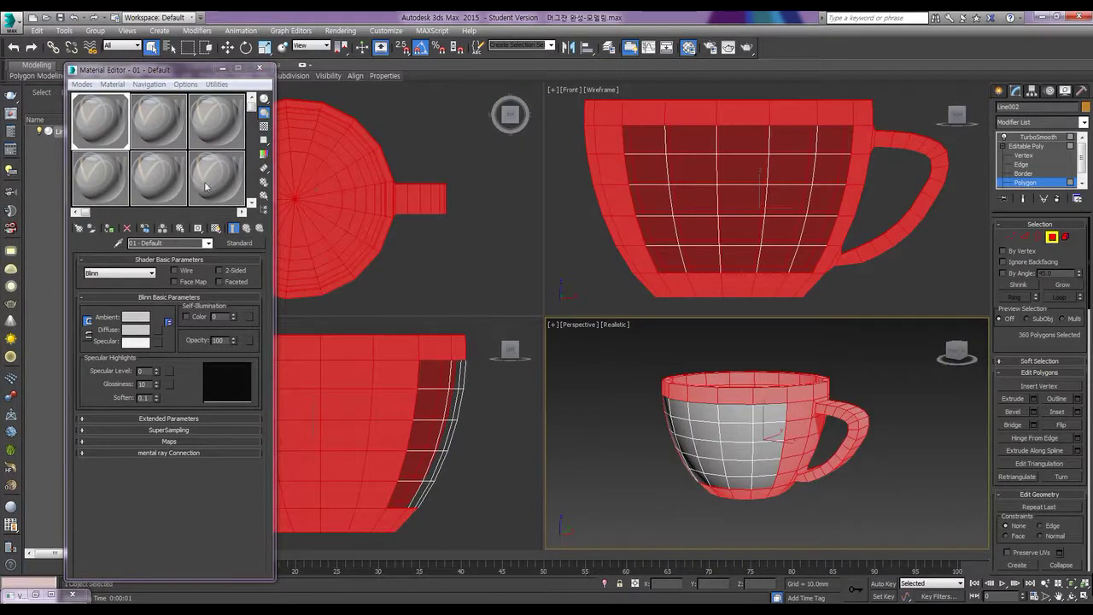
pyautogui.click(158, 121)
pyautogui.click(109, 228)
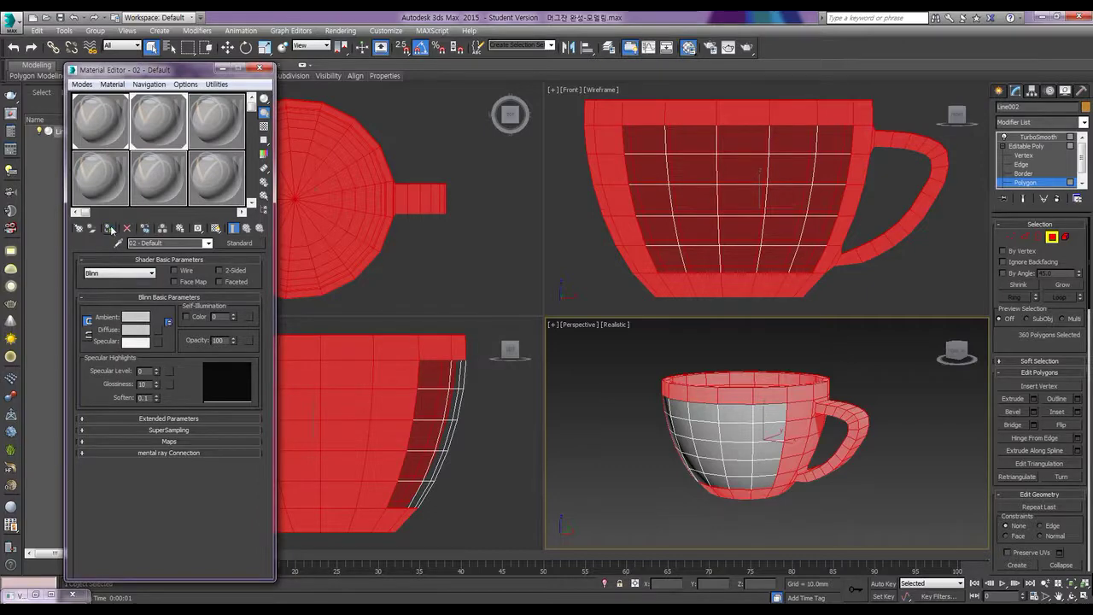
# Invert the selection back to the front patch and add a UVW Map modifier with Box mapping.
pyautogui.click(108, 128)
pyautogui.hotkey('ctrl', 'i')
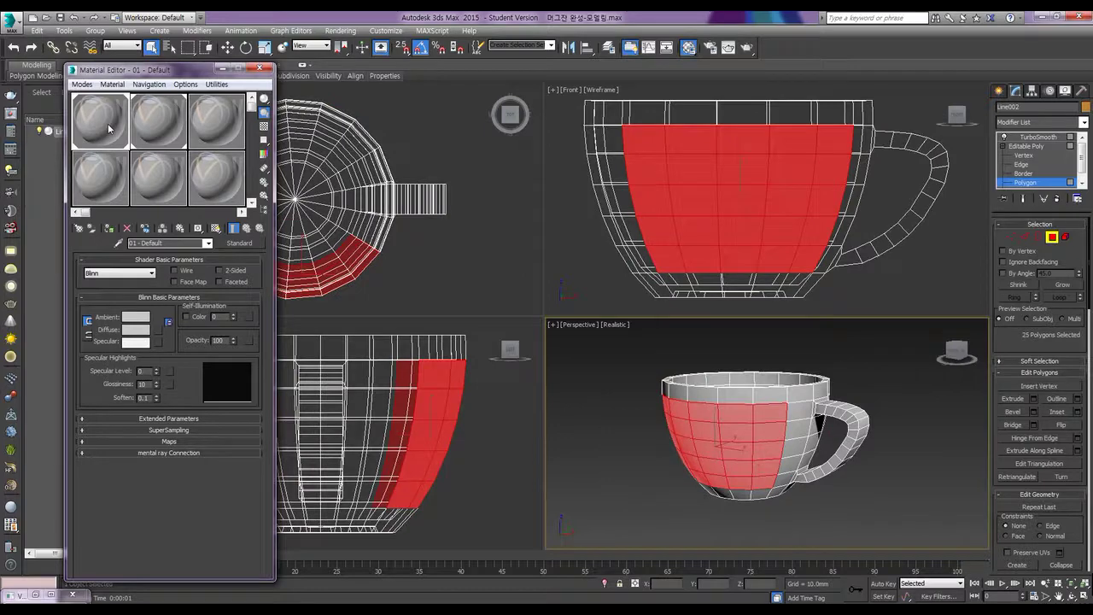
pyautogui.click(1021, 122)
pyautogui.press('u')
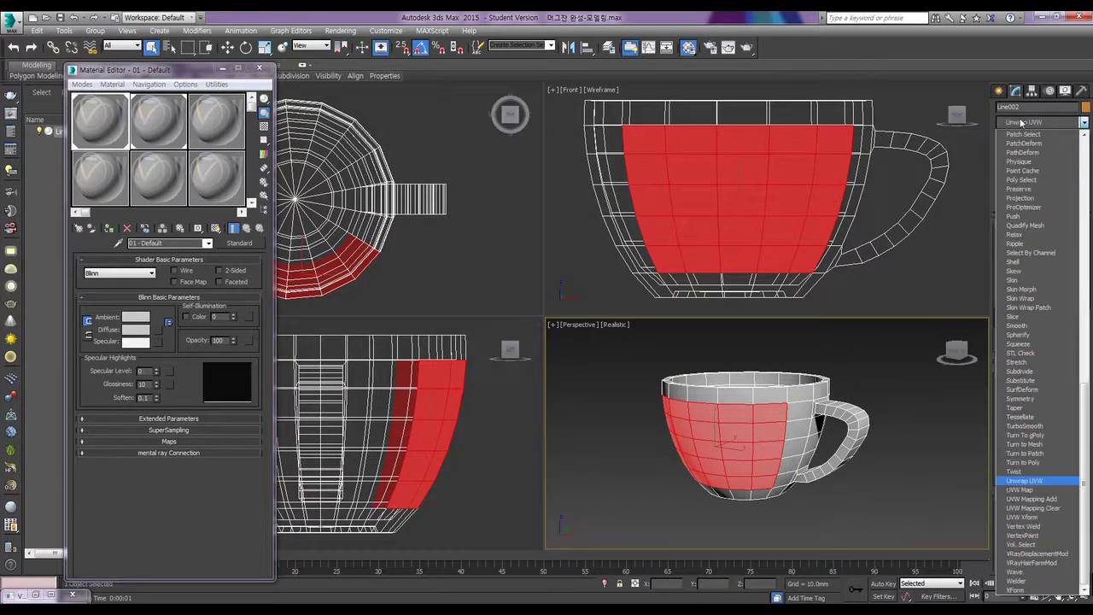
pyautogui.click(1020, 489)
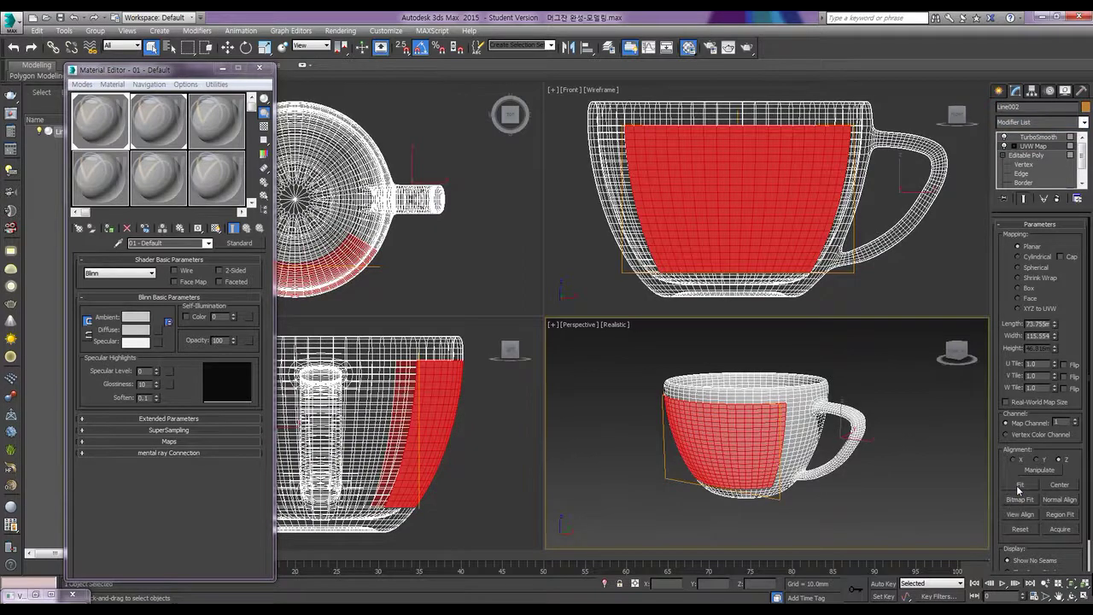
pyautogui.click(1018, 289)
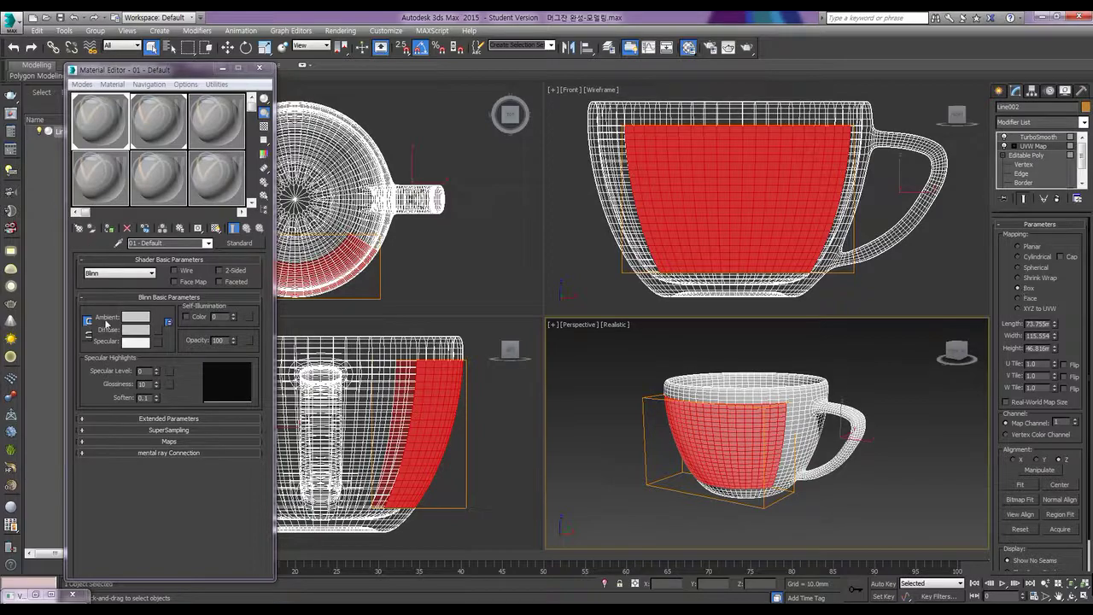
# Load the 도시풍경.jpg bitmap as the diffuse map of 01 - Default, shown in the viewport, and test-render the cup.
pyautogui.click(161, 330)
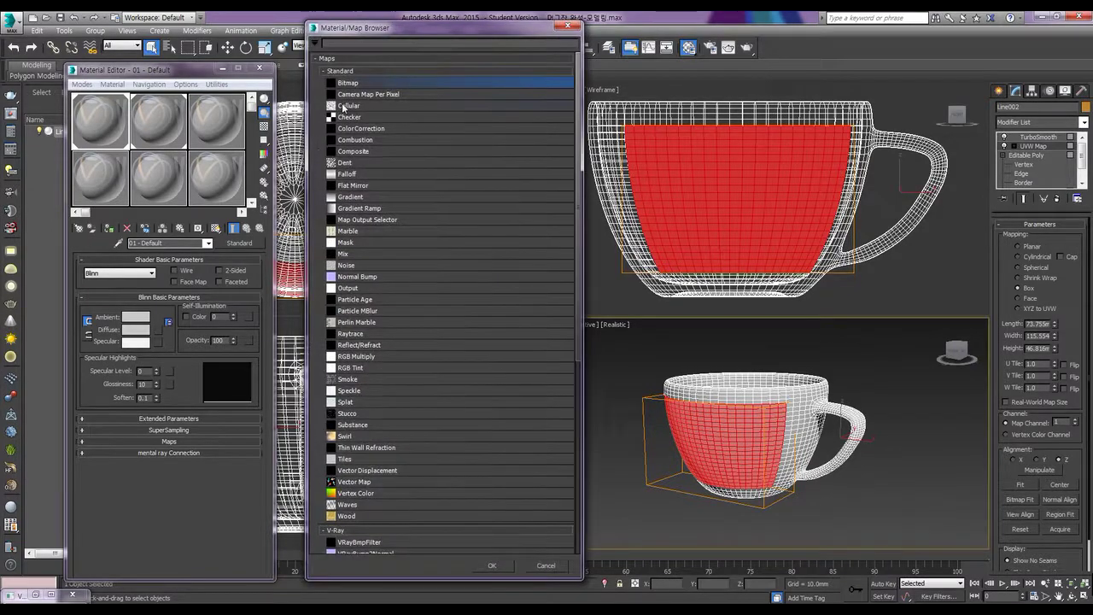
pyautogui.doubleClick(348, 82)
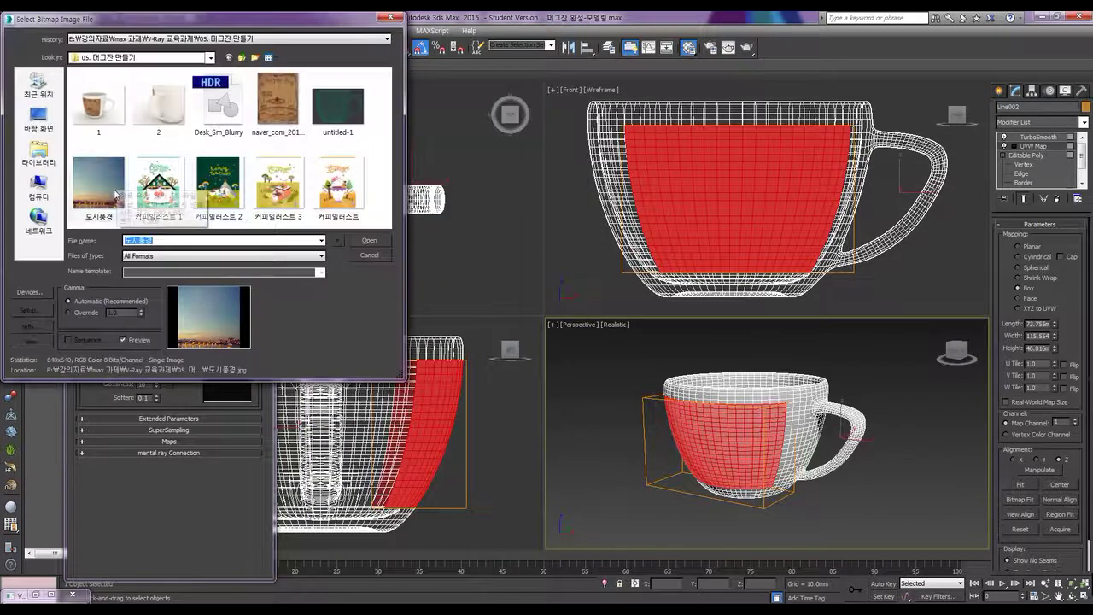
pyautogui.click(114, 195)
pyautogui.click(369, 241)
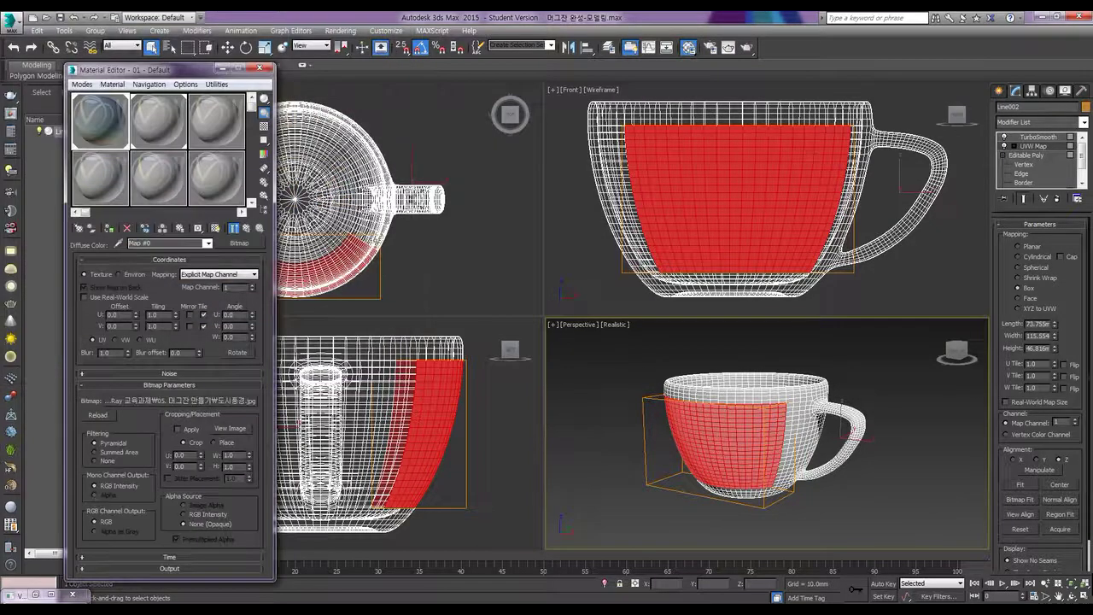
pyautogui.click(215, 228)
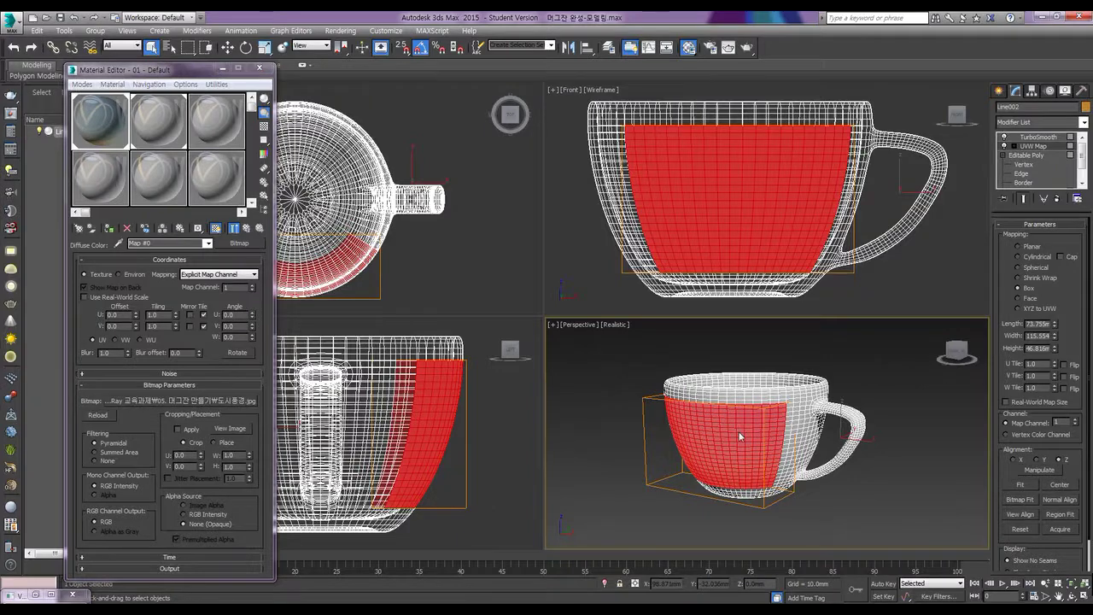
pyautogui.hotkey('shift', 'q')
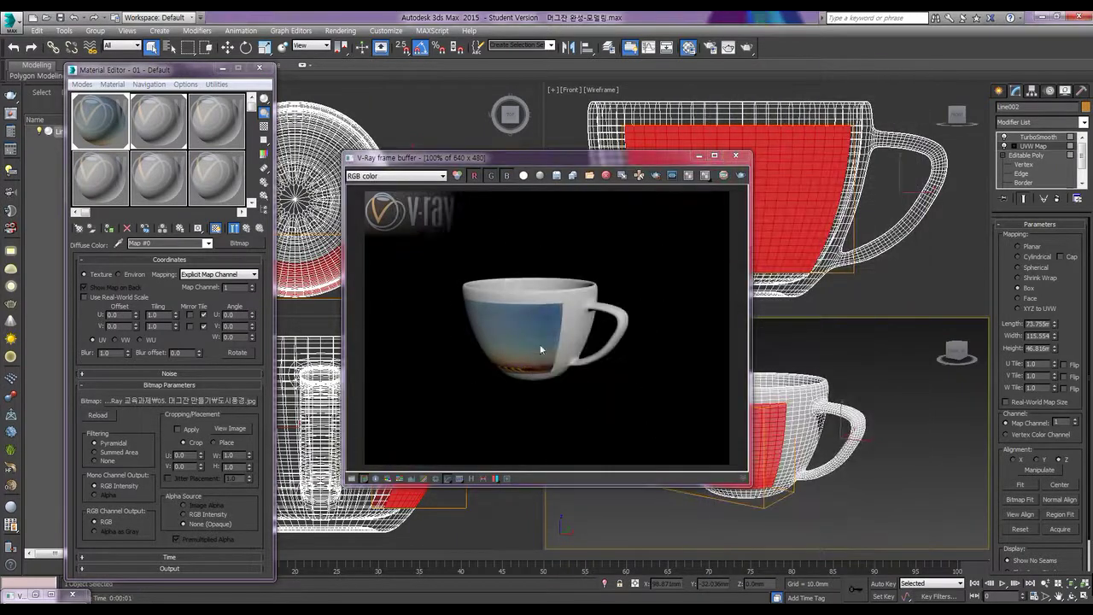
pyautogui.click(742, 158)
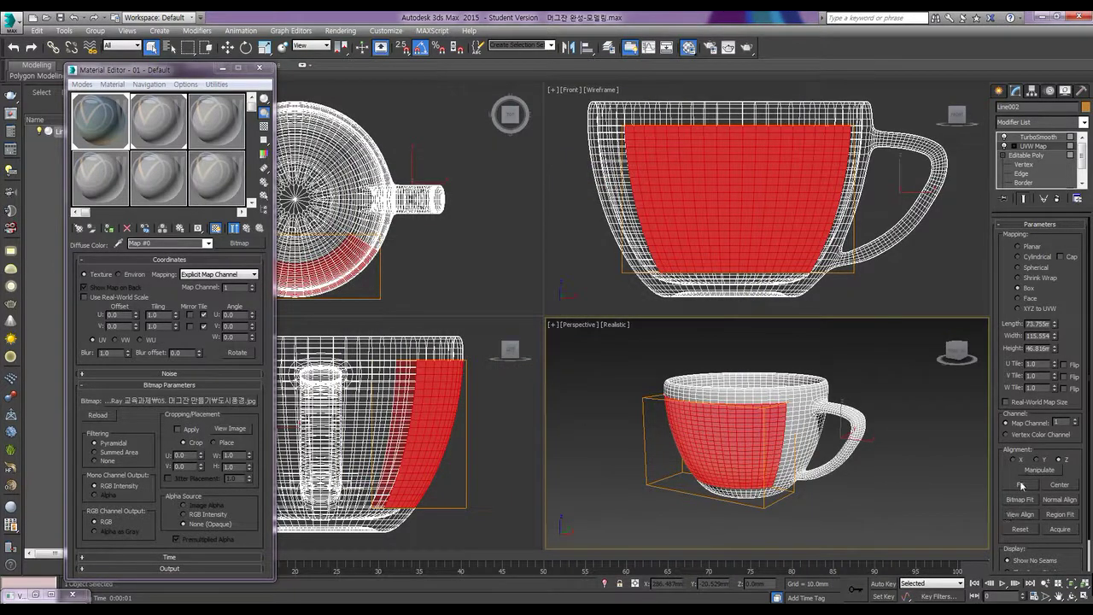
# Align the UVW mapping gizmo to the perspective view and fit it to the selected patch.
pyautogui.click(1021, 514)
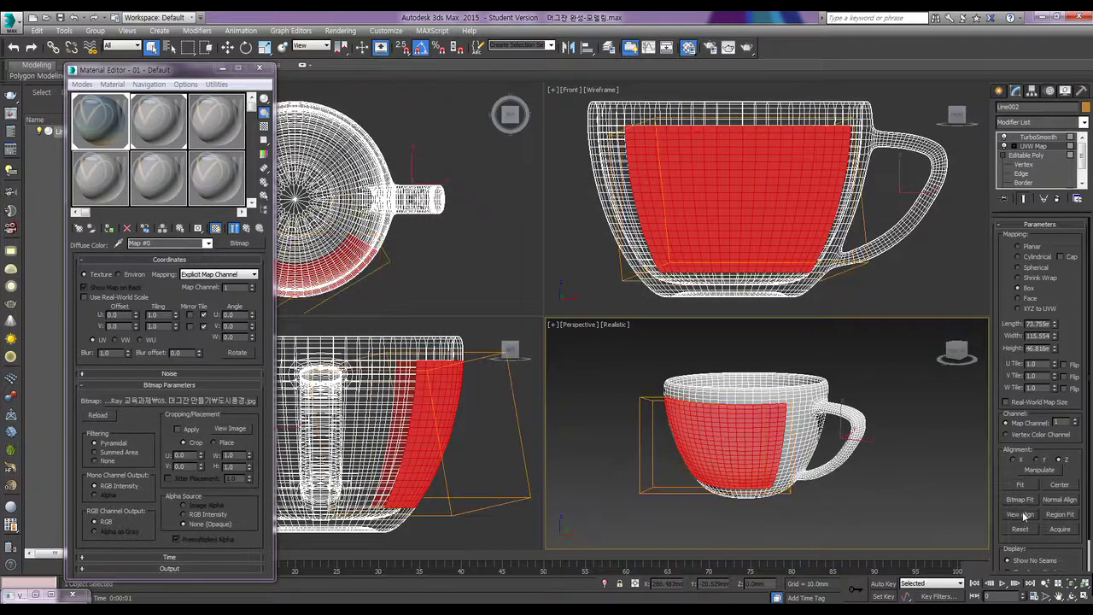
pyautogui.click(1021, 485)
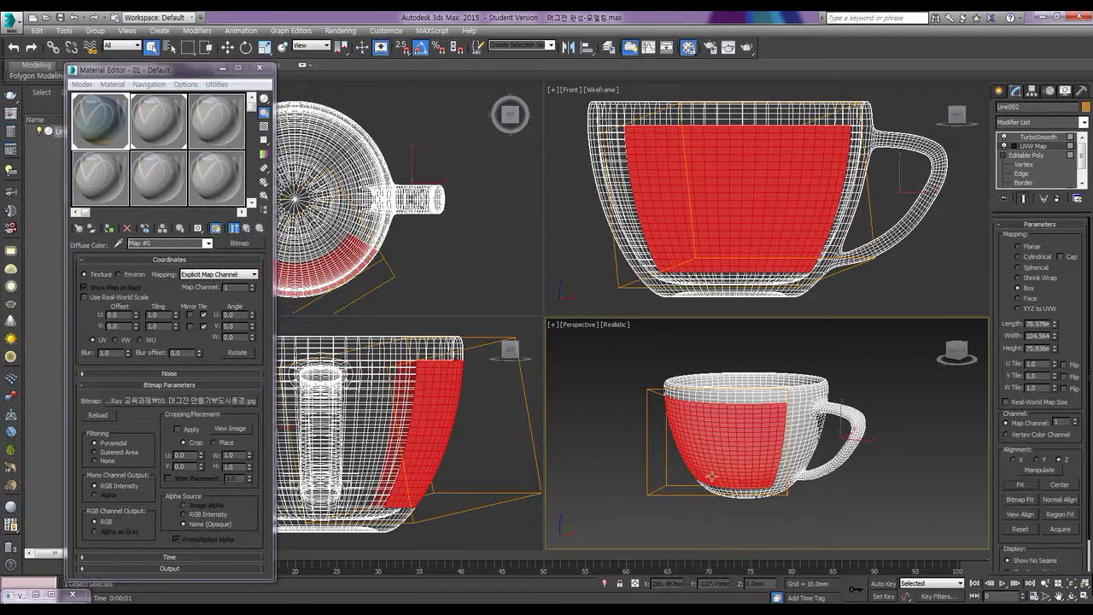
# Test-render the cup, then change material 02 - Default from Standard to VRayMtl.
pyautogui.hotkey('shift', 'q')
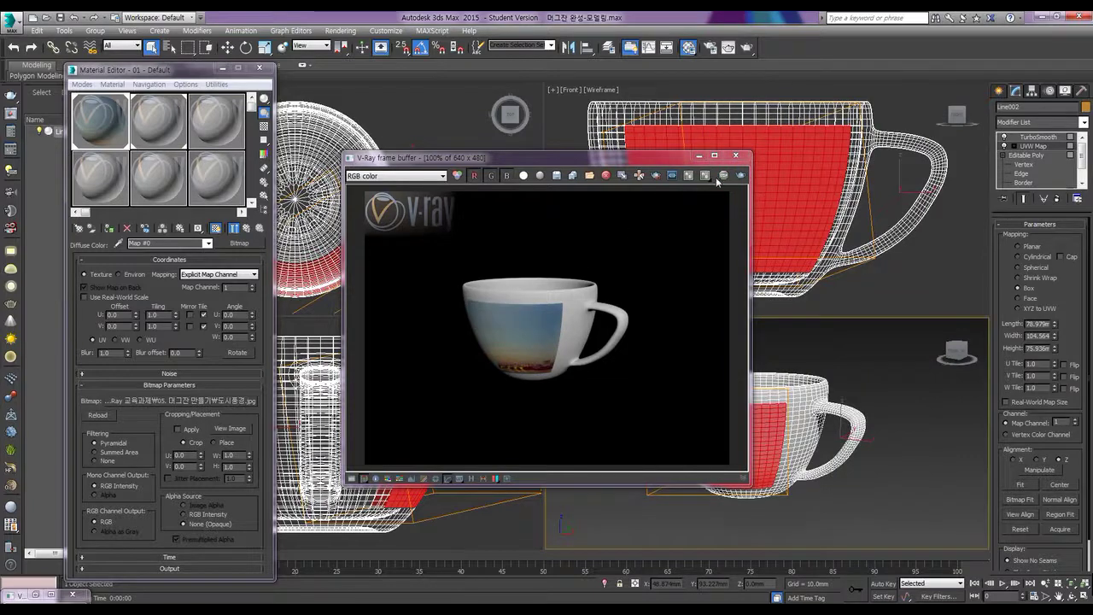
pyautogui.click(723, 298)
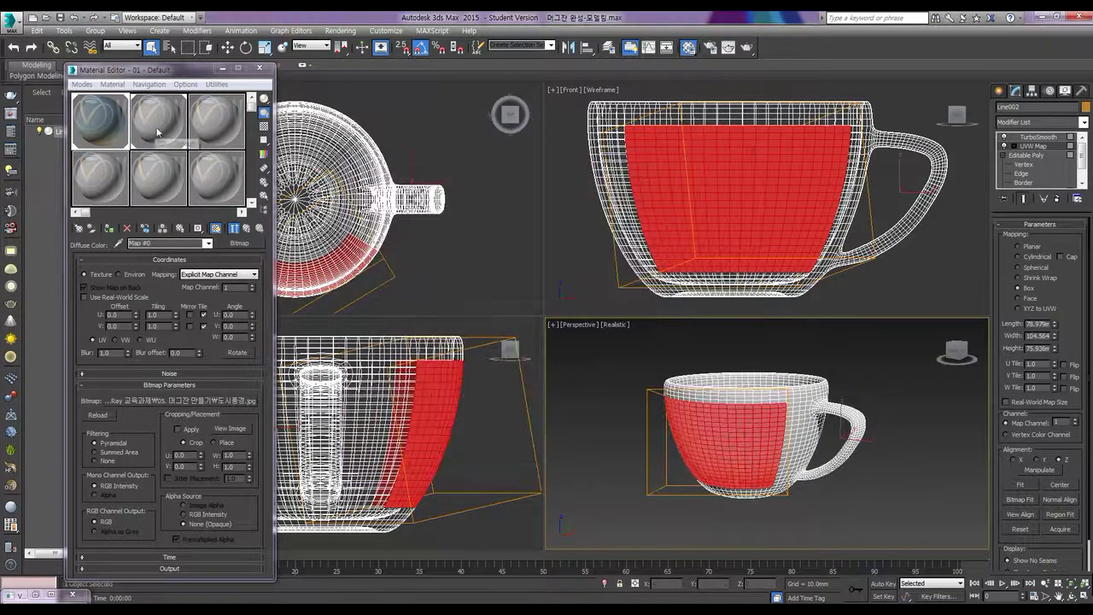
pyautogui.click(157, 130)
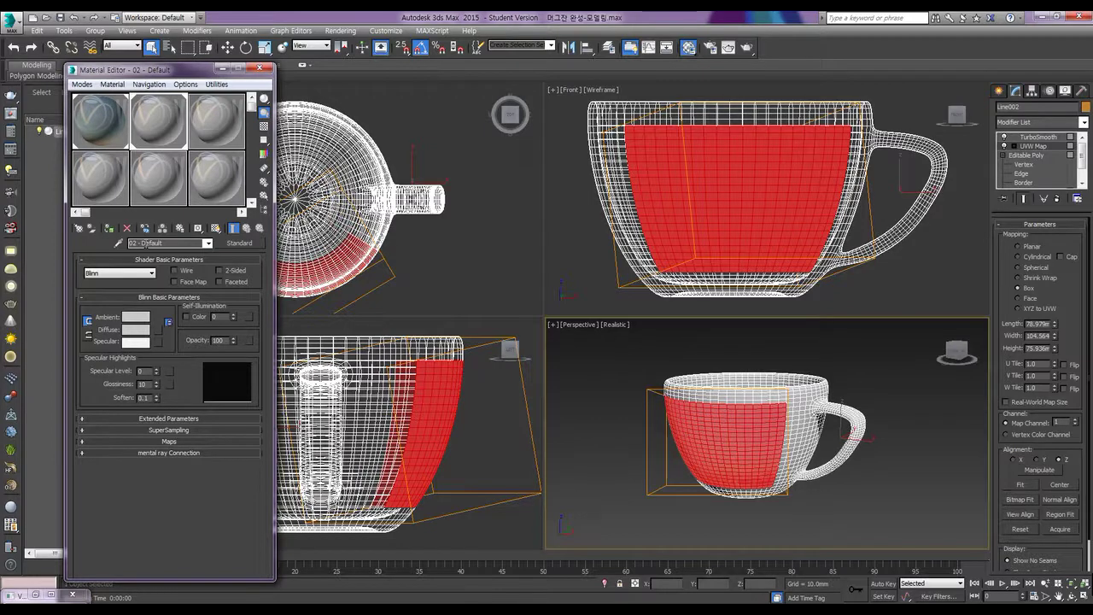
pyautogui.click(258, 245)
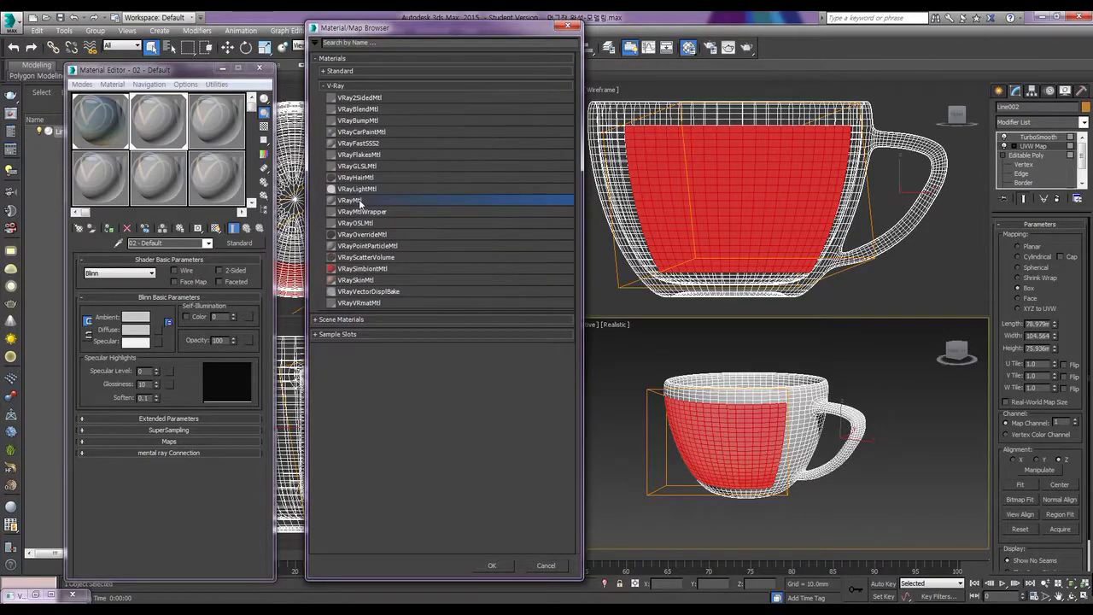
pyautogui.doubleClick(351, 200)
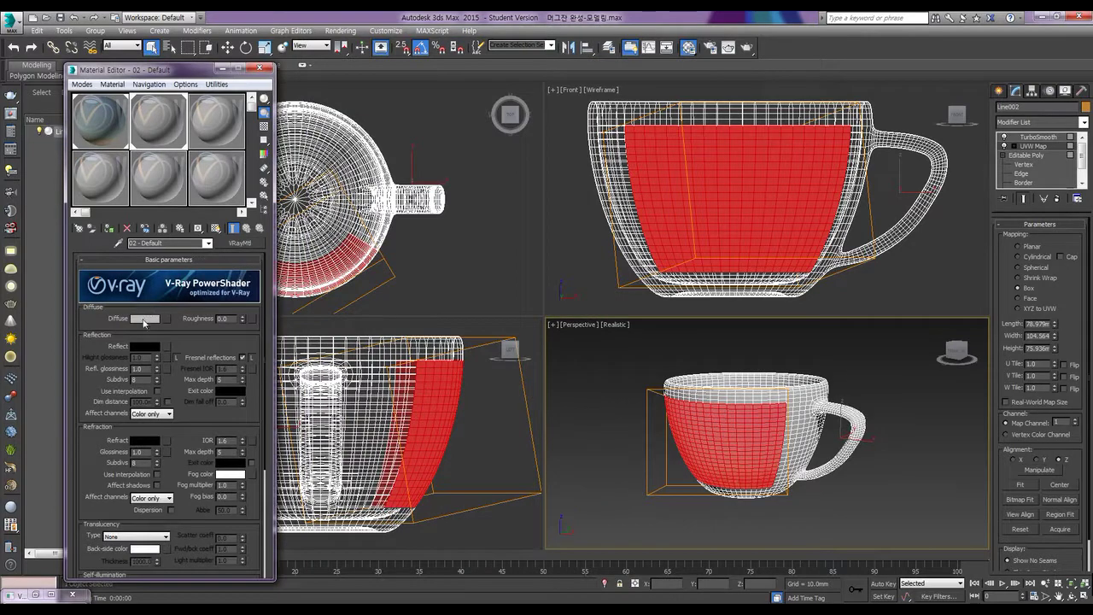
# Set the diffuse color of material 02 - Default to white.
pyautogui.click(145, 318)
pyautogui.moveTo(340, 130); pyautogui.dragTo(338, 172)
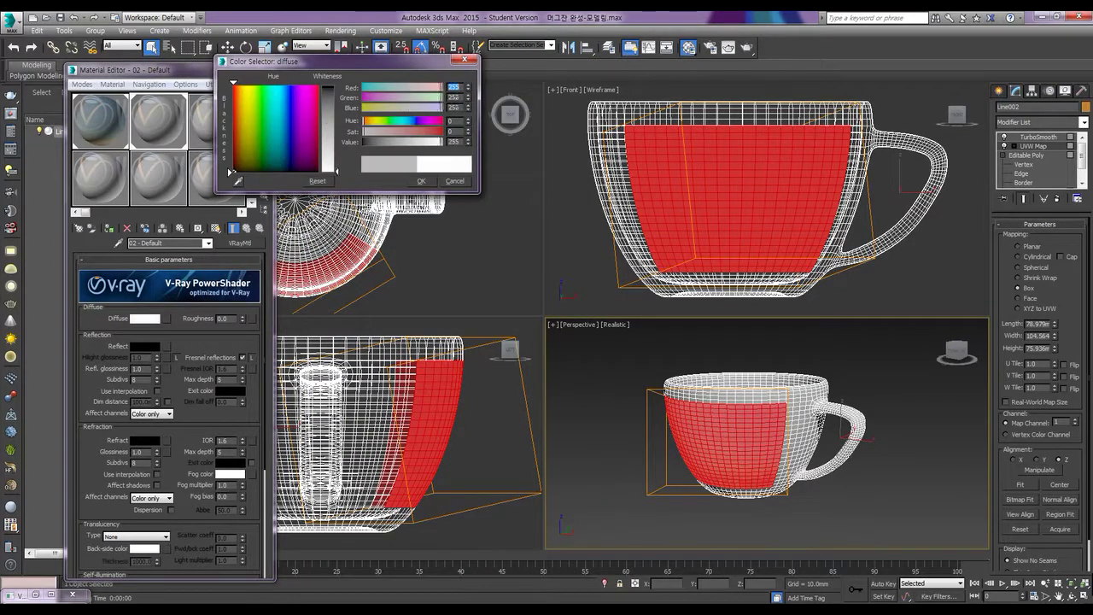
pyautogui.click(244, 84)
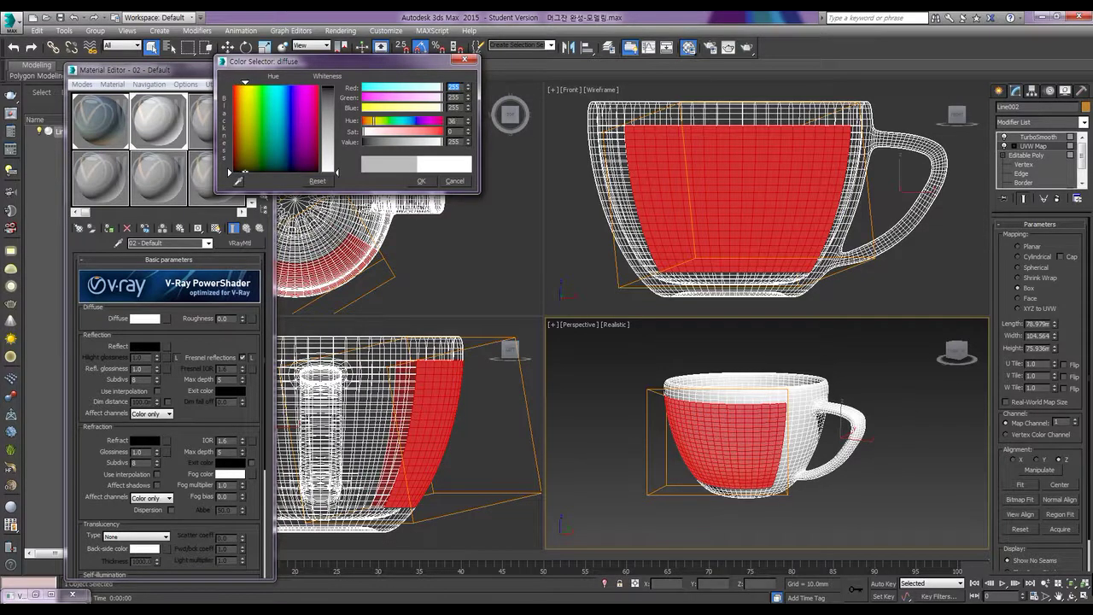
pyautogui.moveTo(245, 83); pyautogui.dragTo(246, 83)
pyautogui.moveTo(231, 169); pyautogui.dragTo(245, 102)
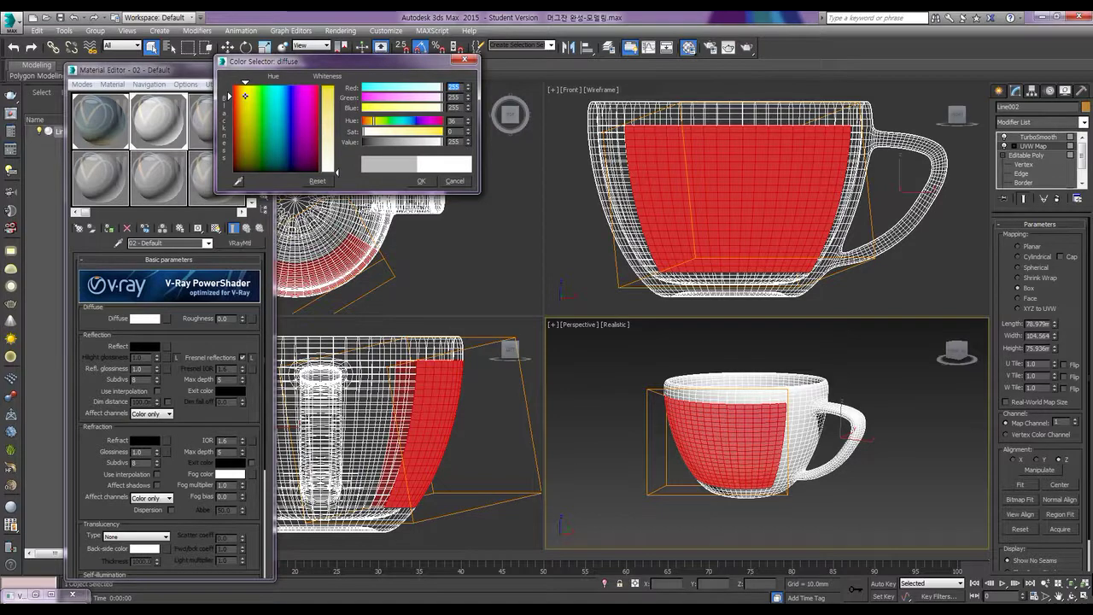
pyautogui.moveTo(246, 100); pyautogui.dragTo(244, 92)
pyautogui.moveTo(337, 172); pyautogui.dragTo(339, 168)
pyautogui.click(421, 181)
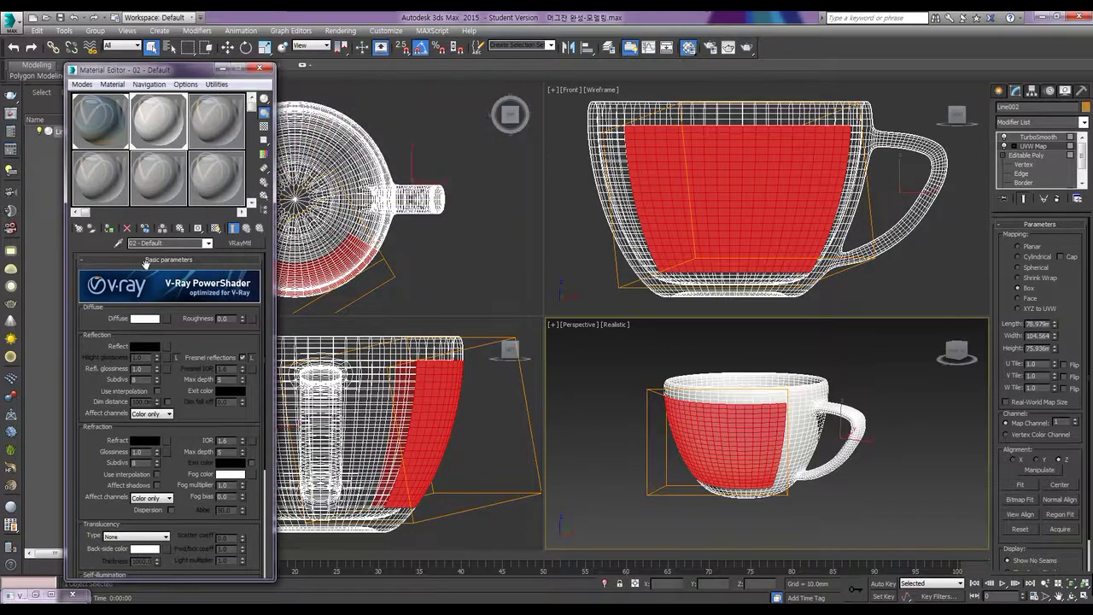
# Set the reflection color of 02 - Default to white, keep Fresnel reflections enabled, and test-render the cup.
pyautogui.click(151, 344)
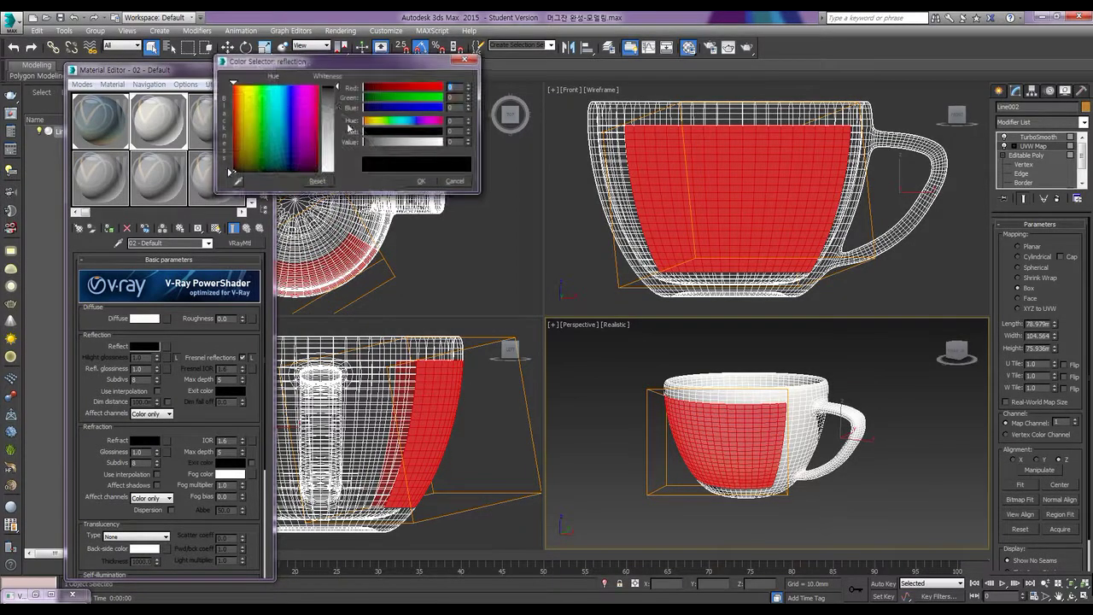
pyautogui.moveTo(337, 86); pyautogui.dragTo(330, 180)
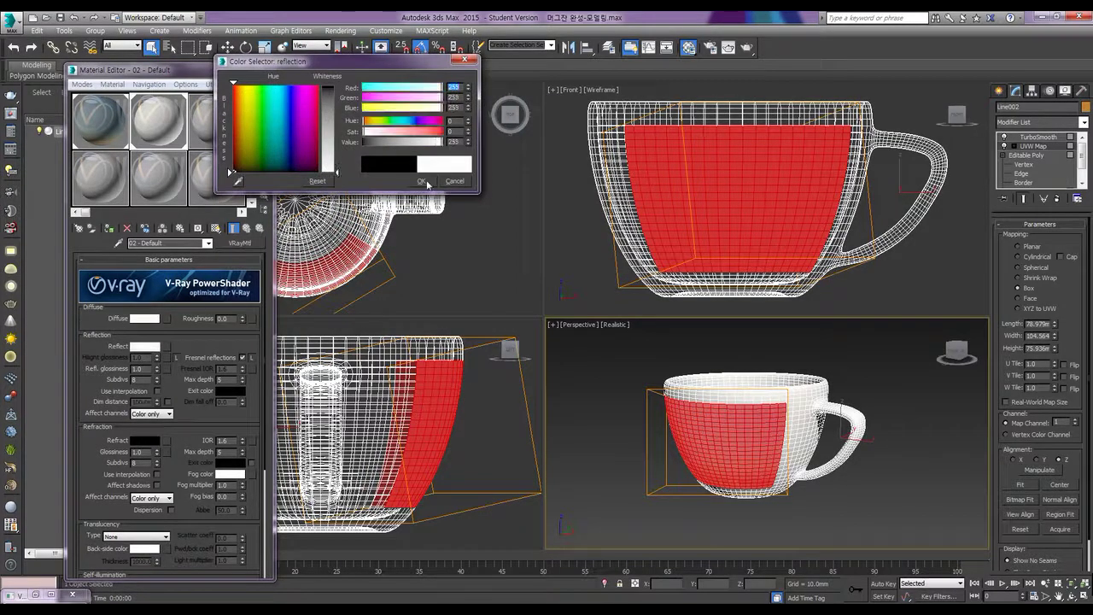
pyautogui.click(425, 181)
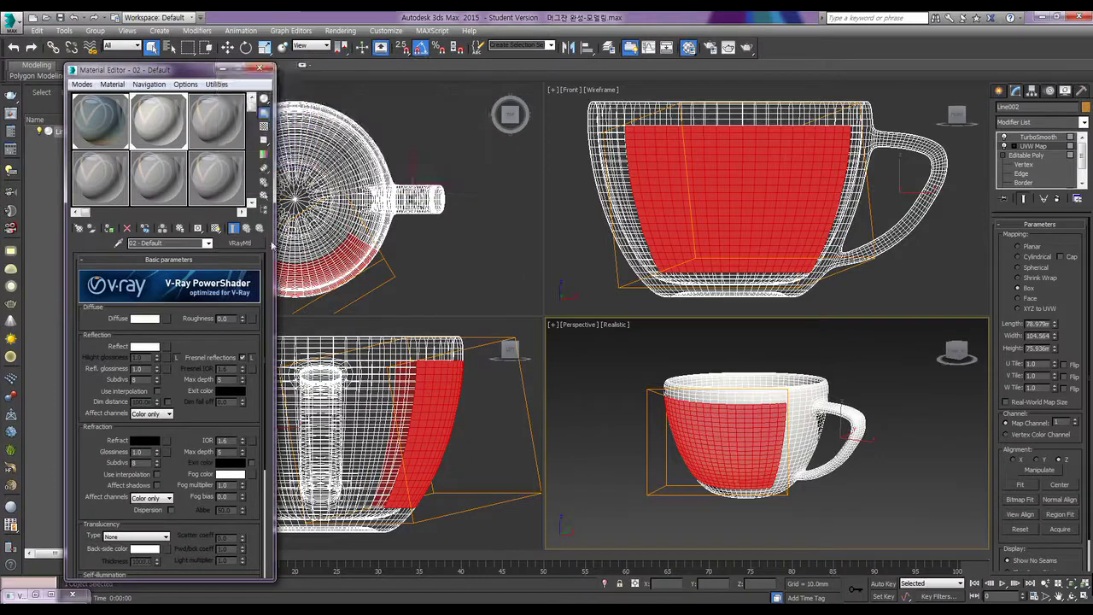
pyautogui.click(243, 358)
pyautogui.click(243, 357)
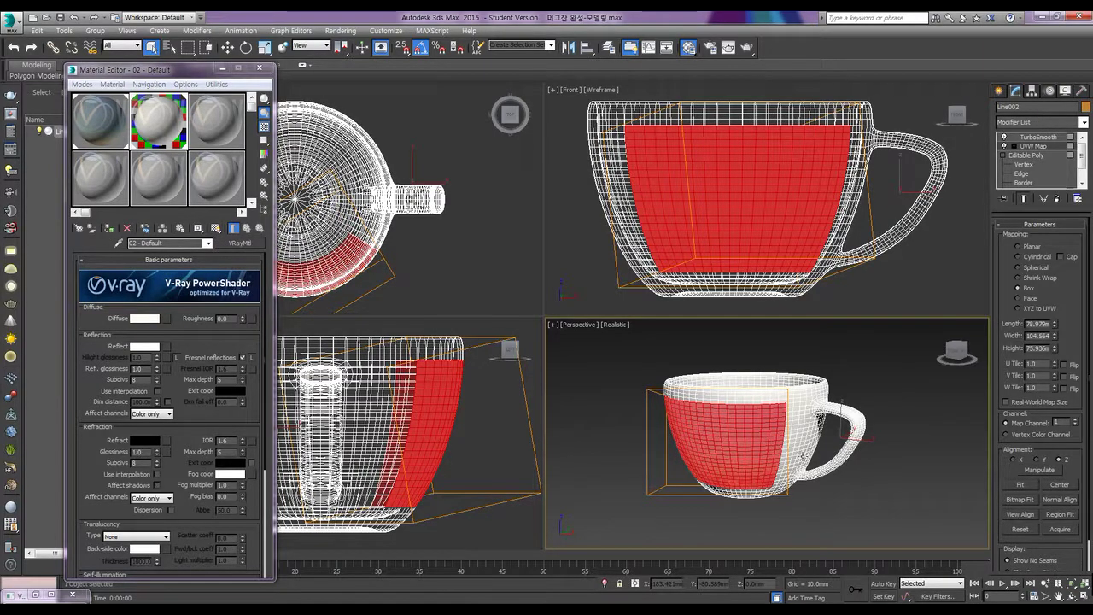
pyautogui.hotkey('shift', 'q')
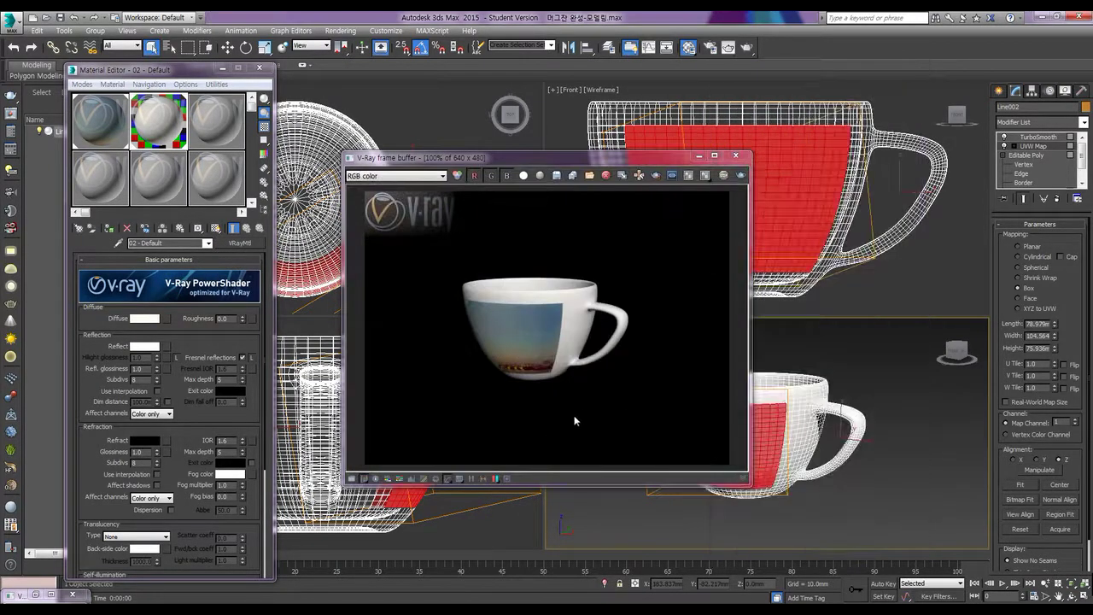
pyautogui.click(699, 156)
# Copy the VRayMtl material of 02 - Default.
pyautogui.click(164, 169)
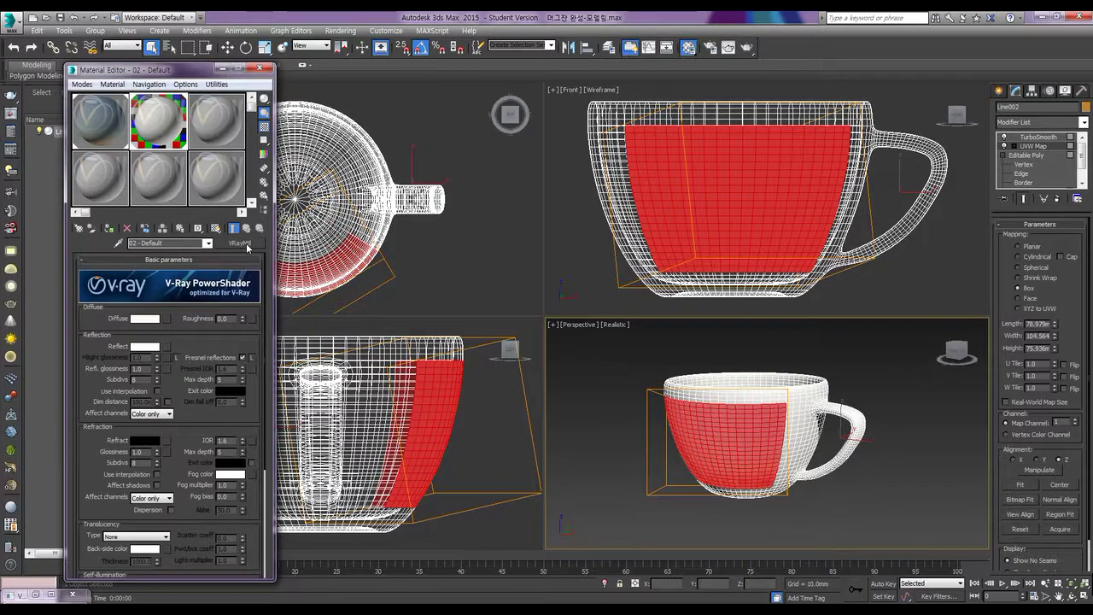
pyautogui.rightClick(247, 247)
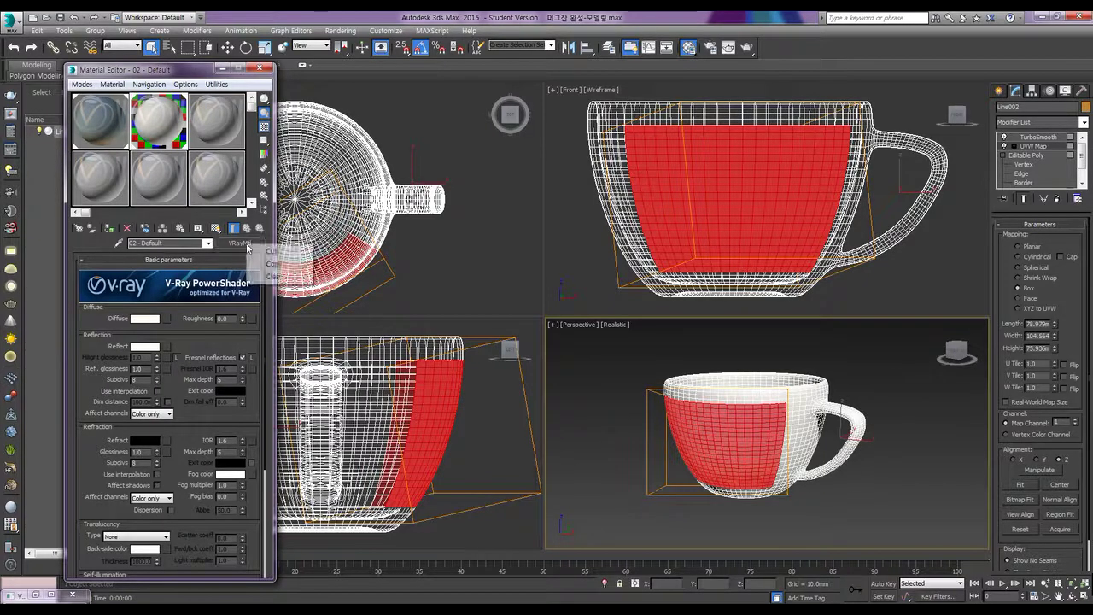
pyautogui.click(274, 265)
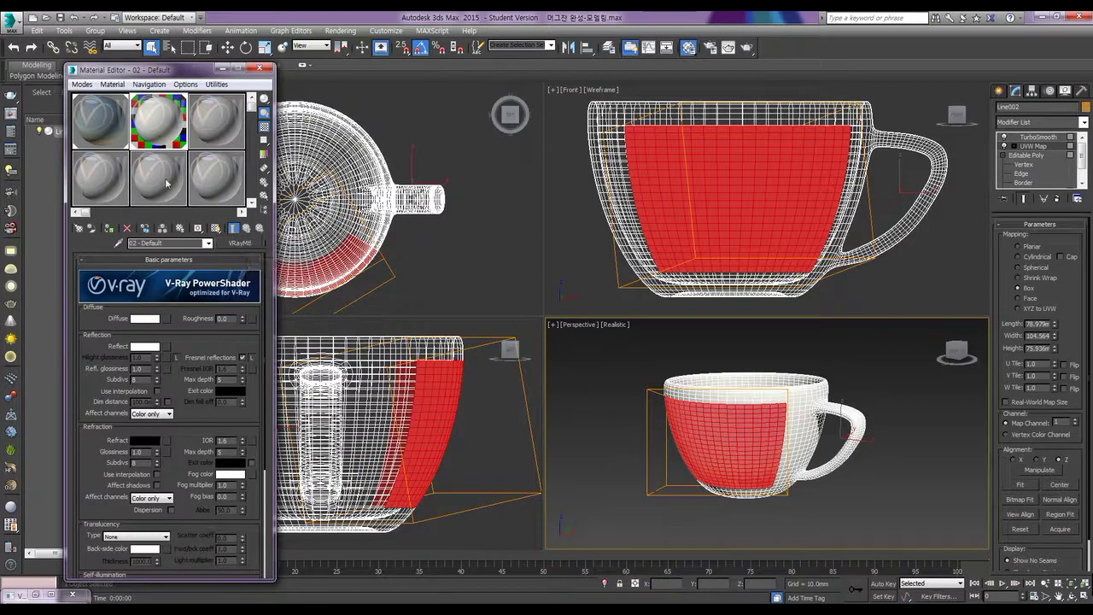
# Change material 01 - Default to VRayMtl, copying its diffuse bitmap beforehand and pasting it as a copy into the new diffuse map slot.
pyautogui.click(100, 139)
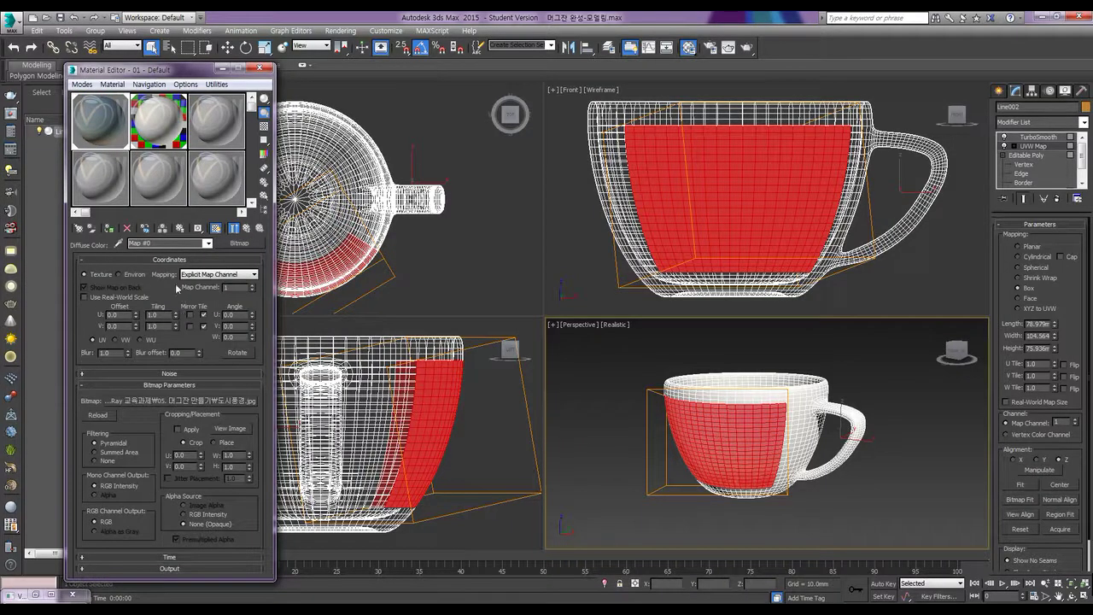
pyautogui.click(246, 229)
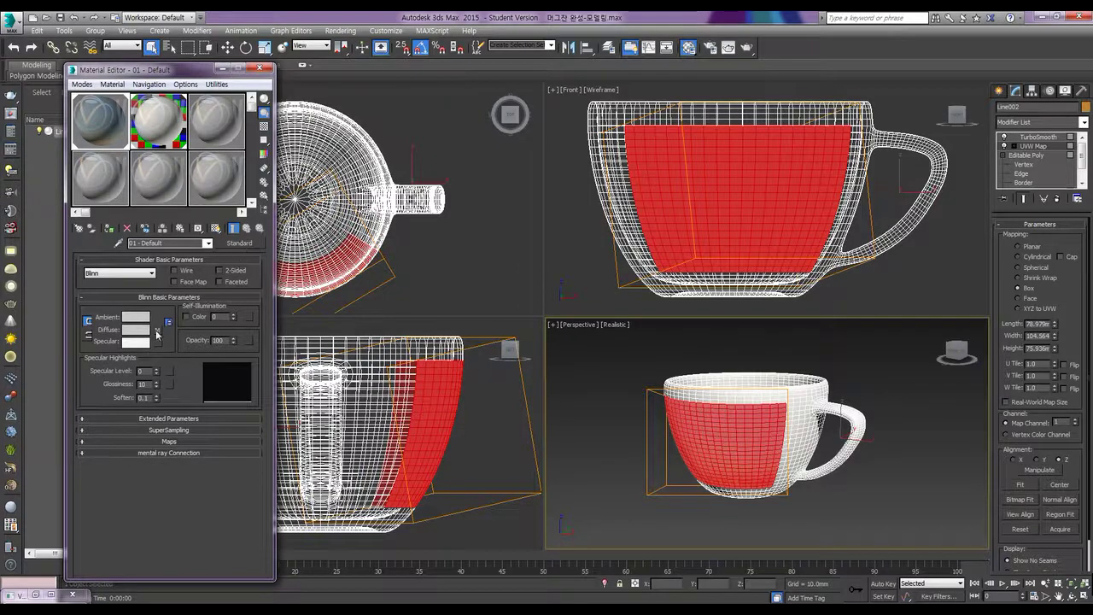
pyautogui.rightClick(157, 331)
pyautogui.click(181, 351)
pyautogui.click(247, 244)
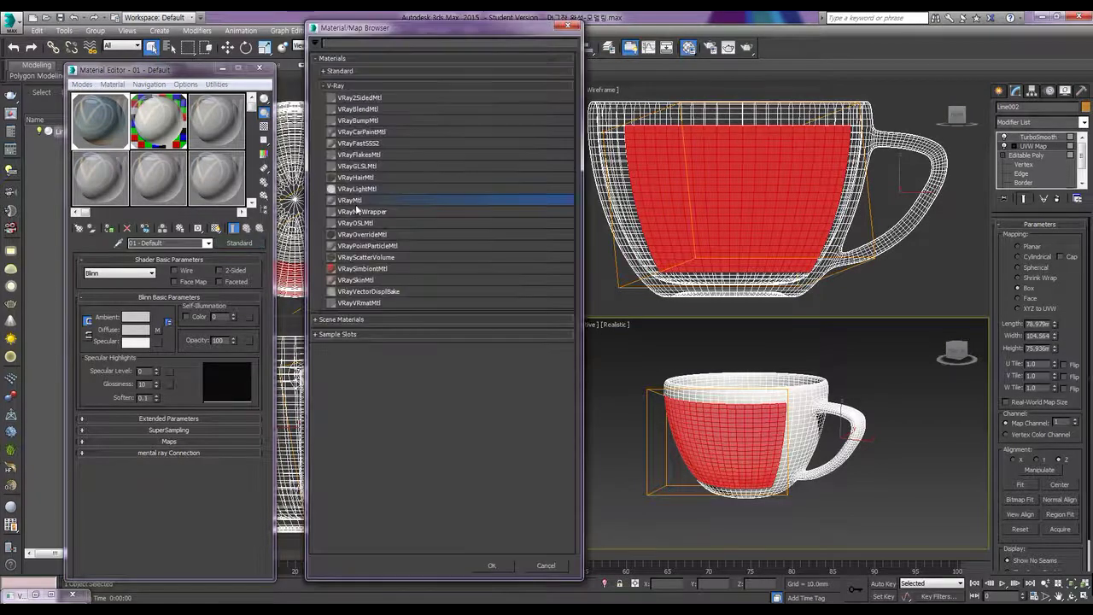
pyautogui.doubleClick(357, 202)
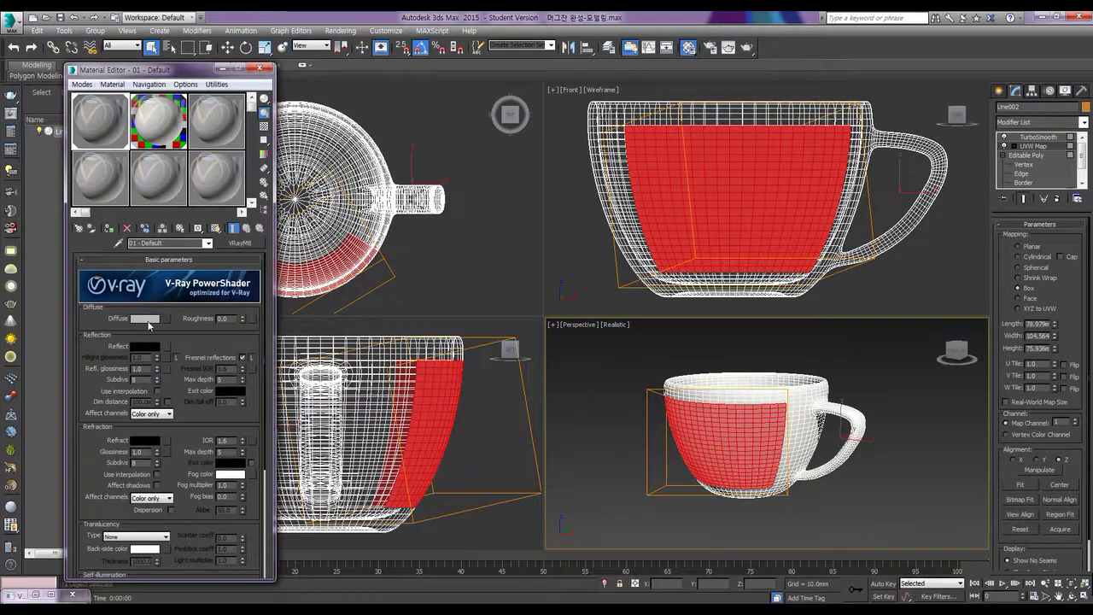
pyautogui.rightClick(163, 318)
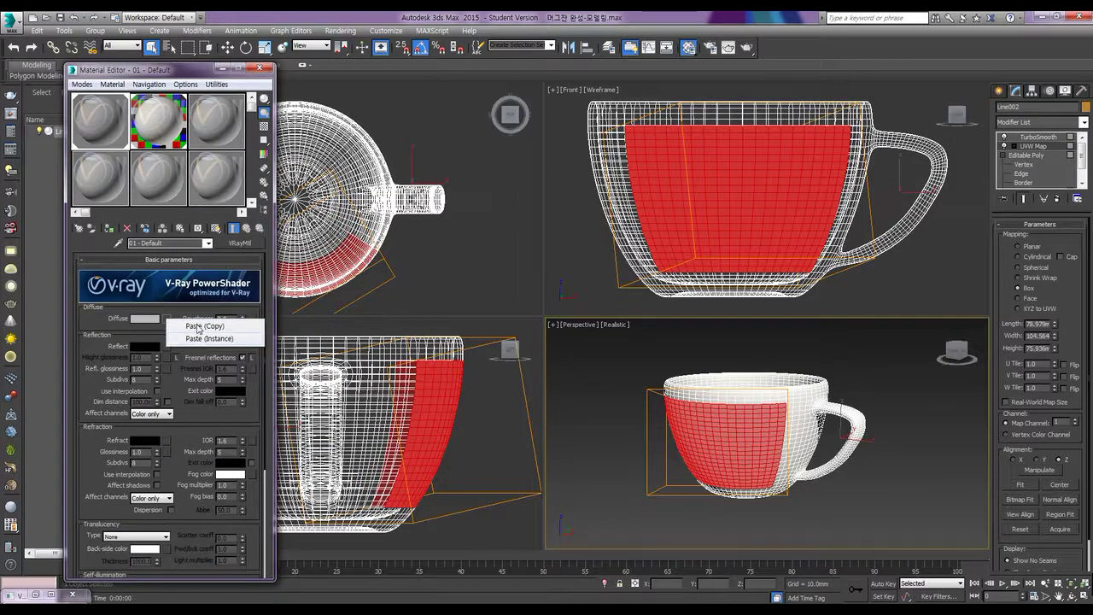
pyautogui.click(200, 326)
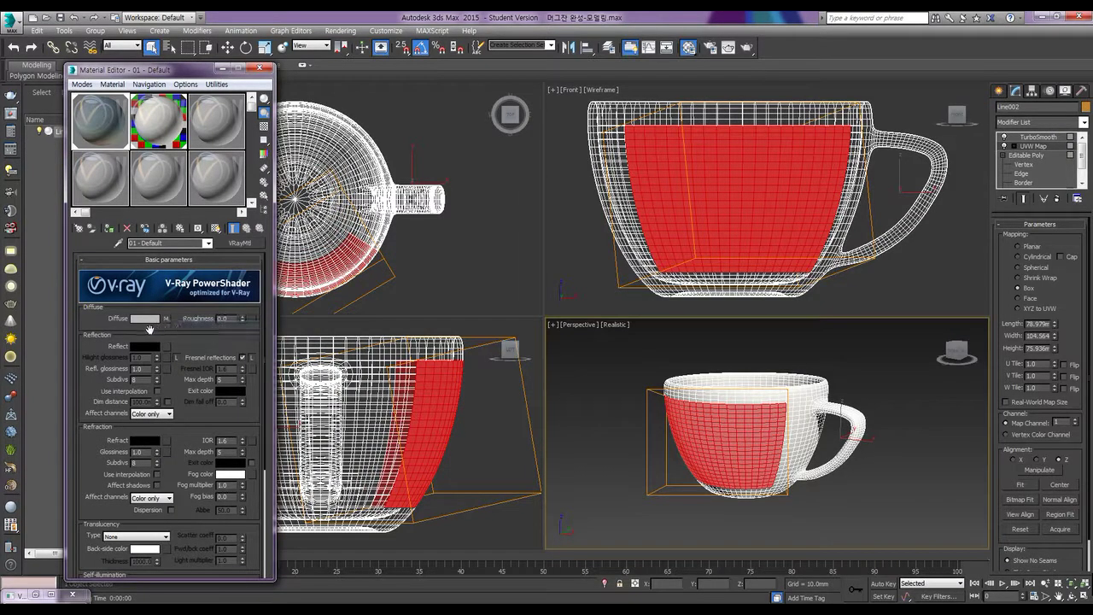
# Set both the diffuse and reflection colors of material 01 - Default to white.
pyautogui.click(155, 323)
pyautogui.moveTo(340, 141); pyautogui.dragTo(339, 176)
pyautogui.click(243, 89)
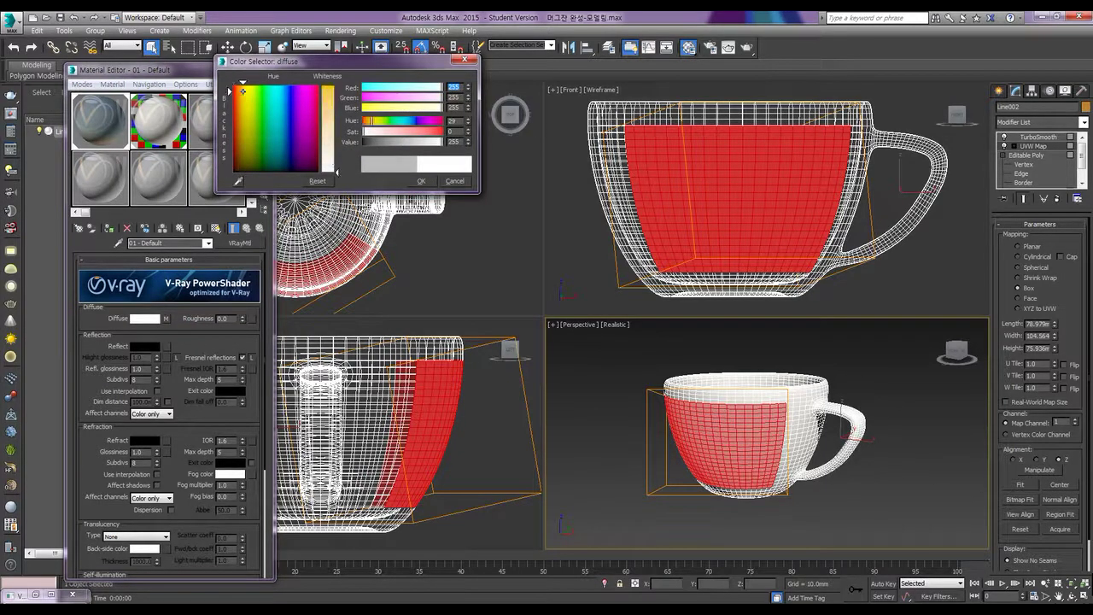
pyautogui.click(421, 181)
pyautogui.click(158, 346)
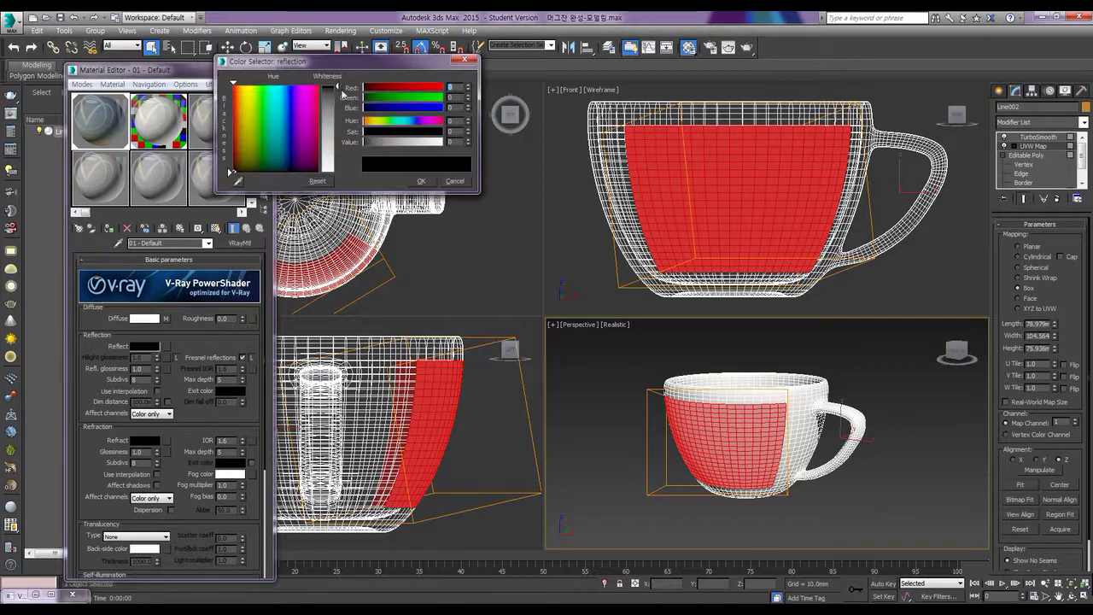
pyautogui.moveTo(329, 87); pyautogui.dragTo(329, 169)
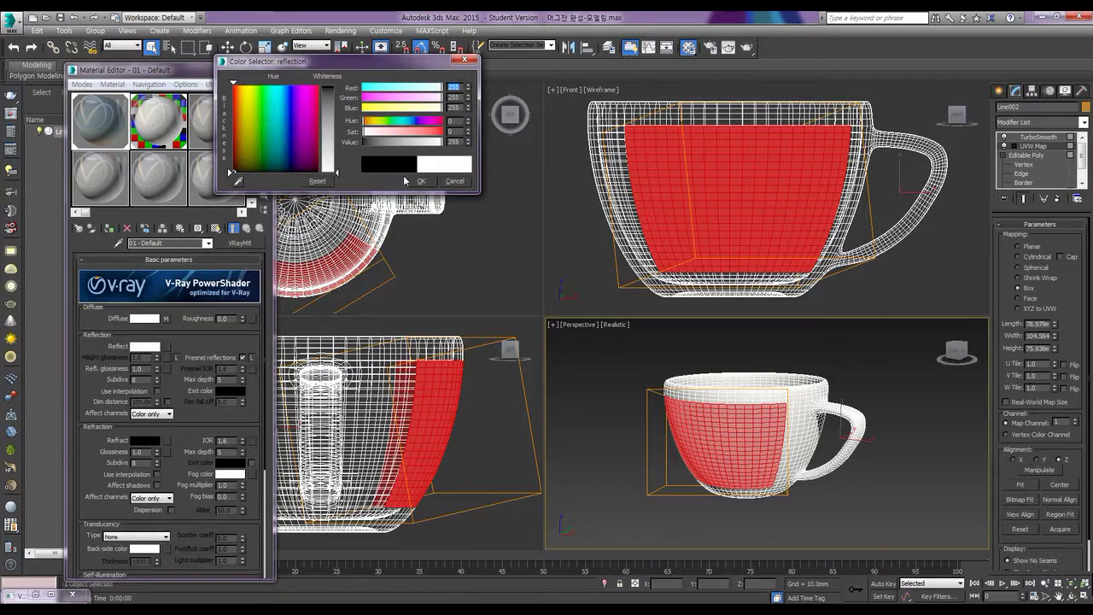
pyautogui.click(421, 181)
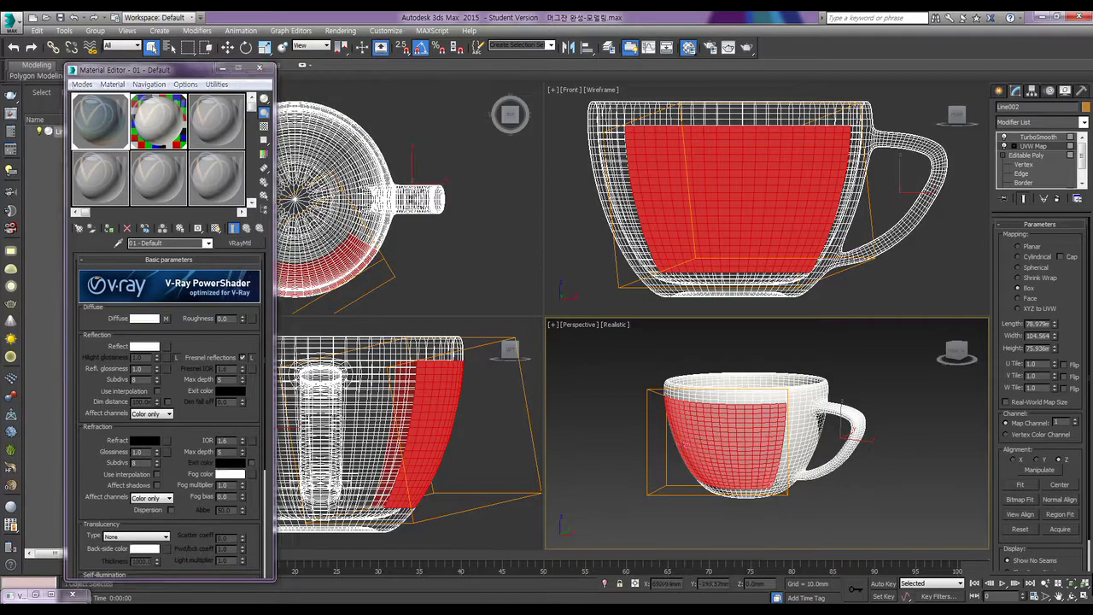
# Test-render the cup with both V-Ray materials, then close the render window and the Material Editor.
pyautogui.hotkey('shift', 'q')
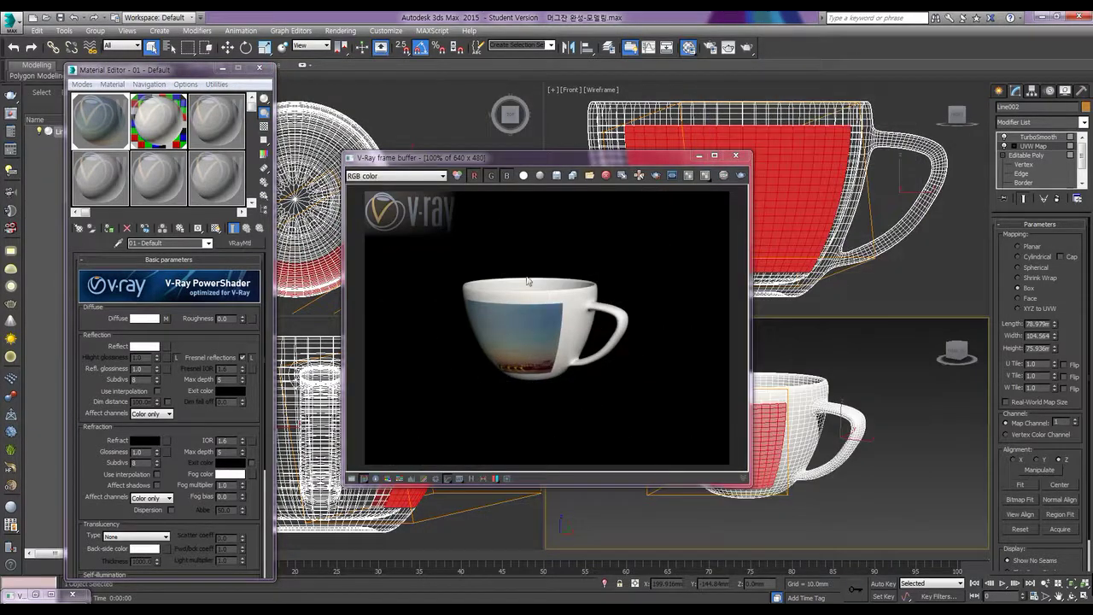
pyautogui.click(738, 157)
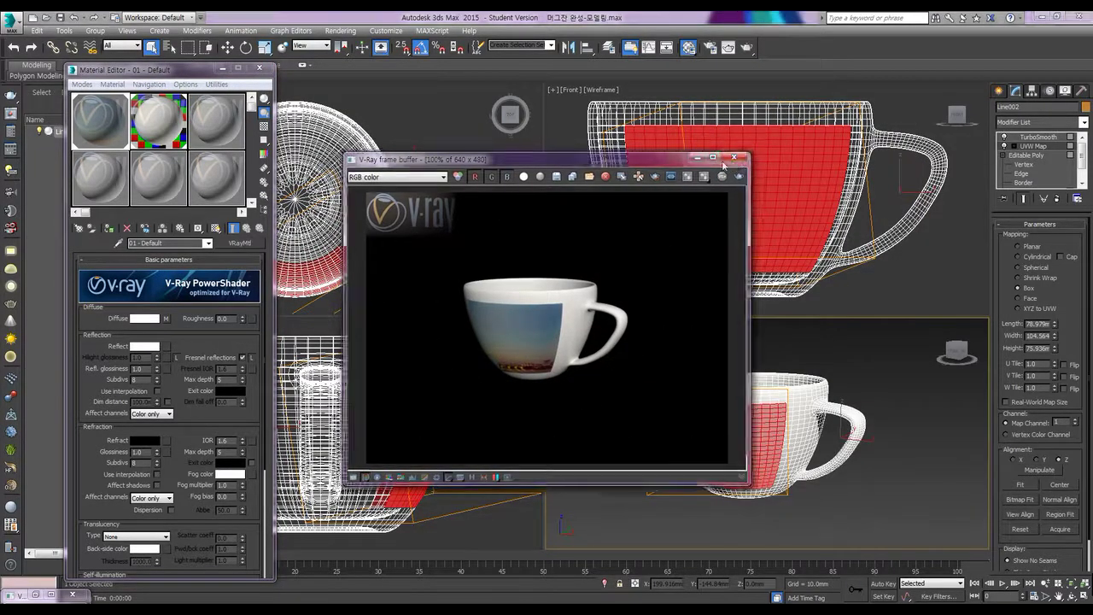
pyautogui.click(257, 68)
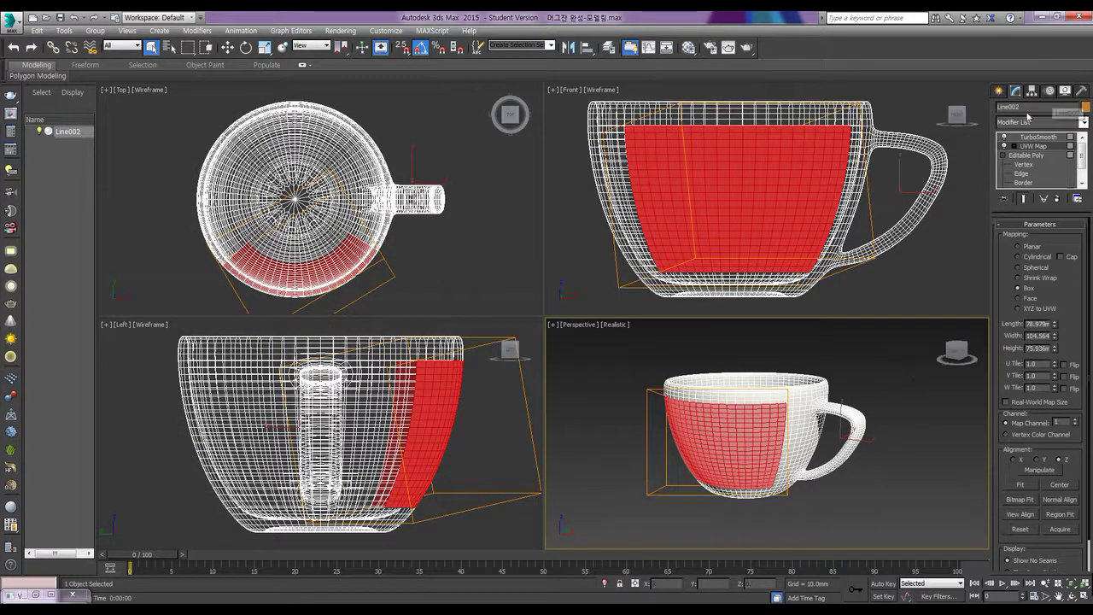
# Create a VRayPlane beside the mug in the Top view.
pyautogui.click(1001, 92)
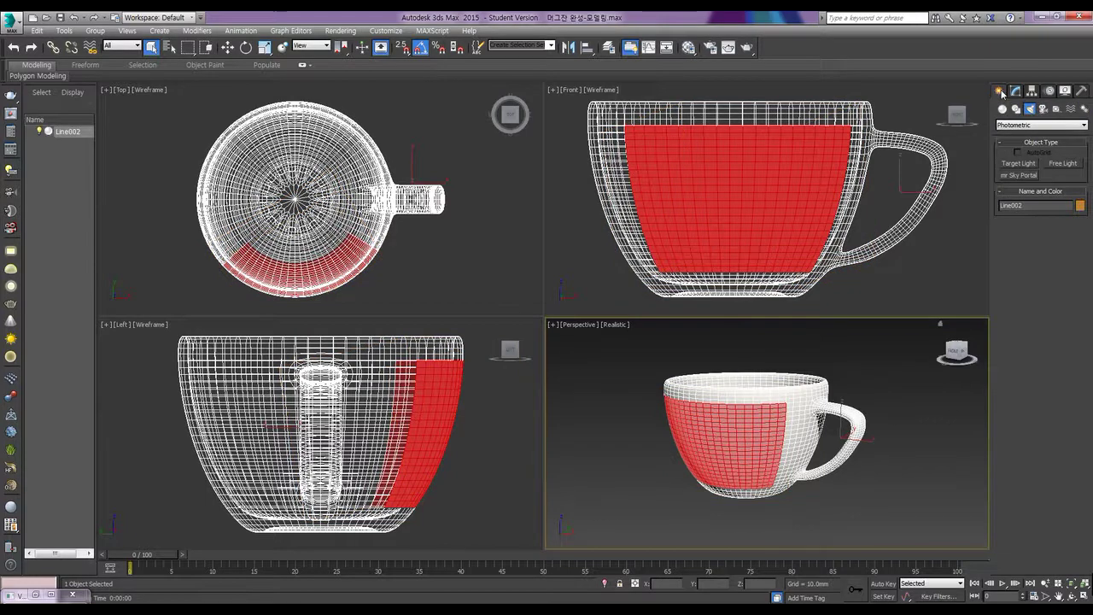
pyautogui.click(1005, 111)
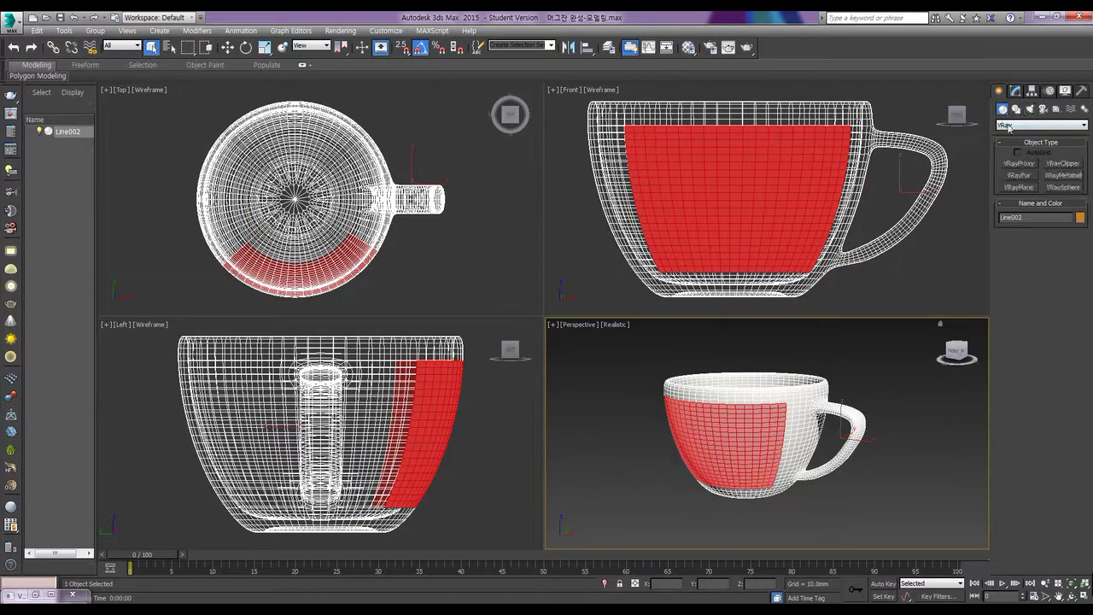
pyautogui.click(1017, 127)
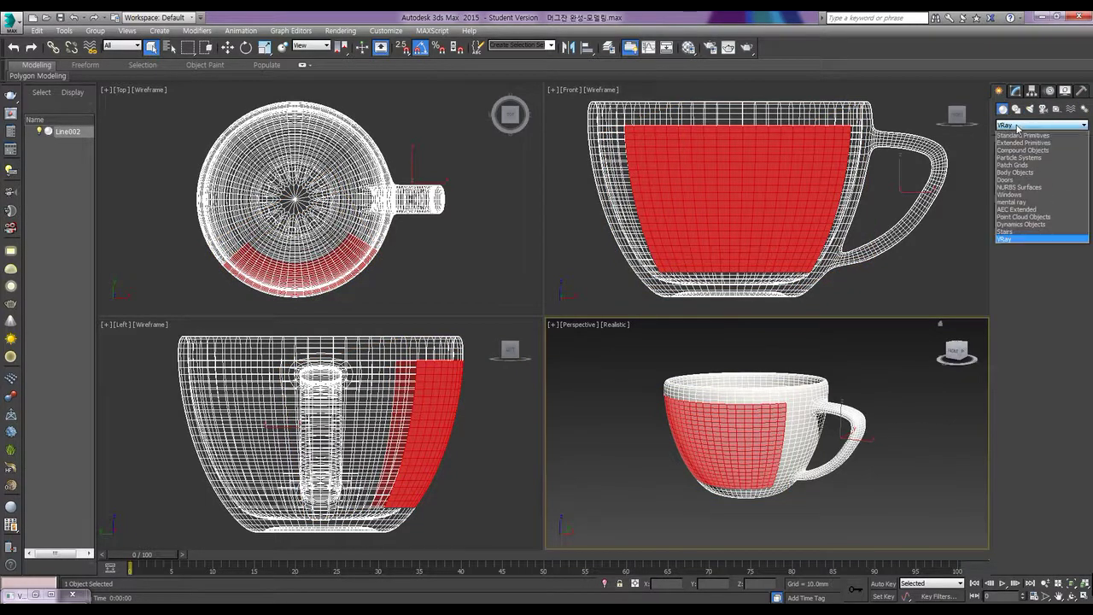
pyautogui.click(1009, 240)
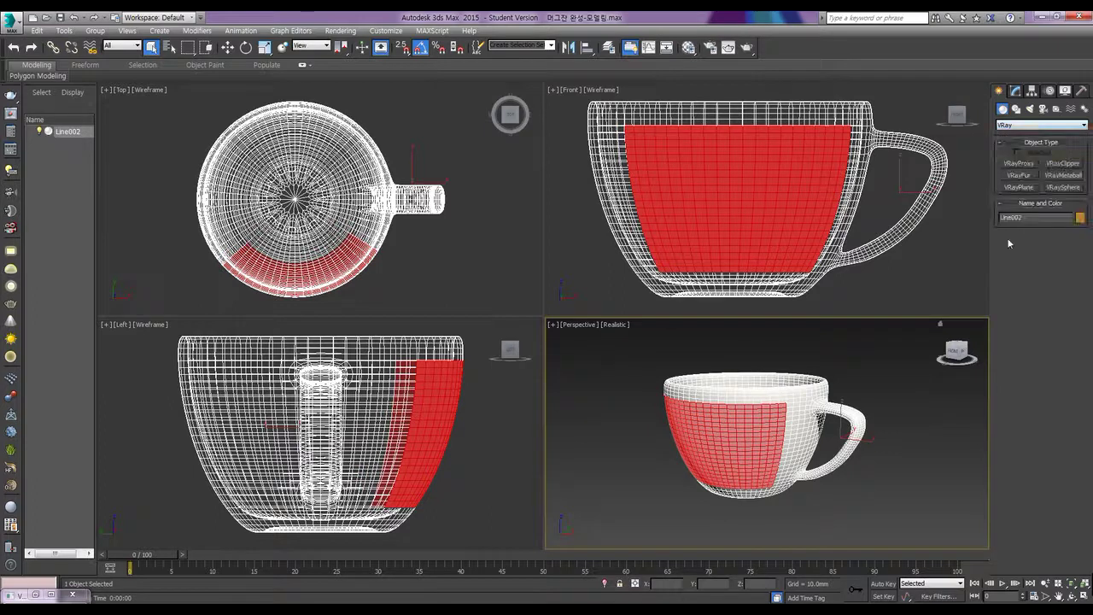
pyautogui.click(1023, 188)
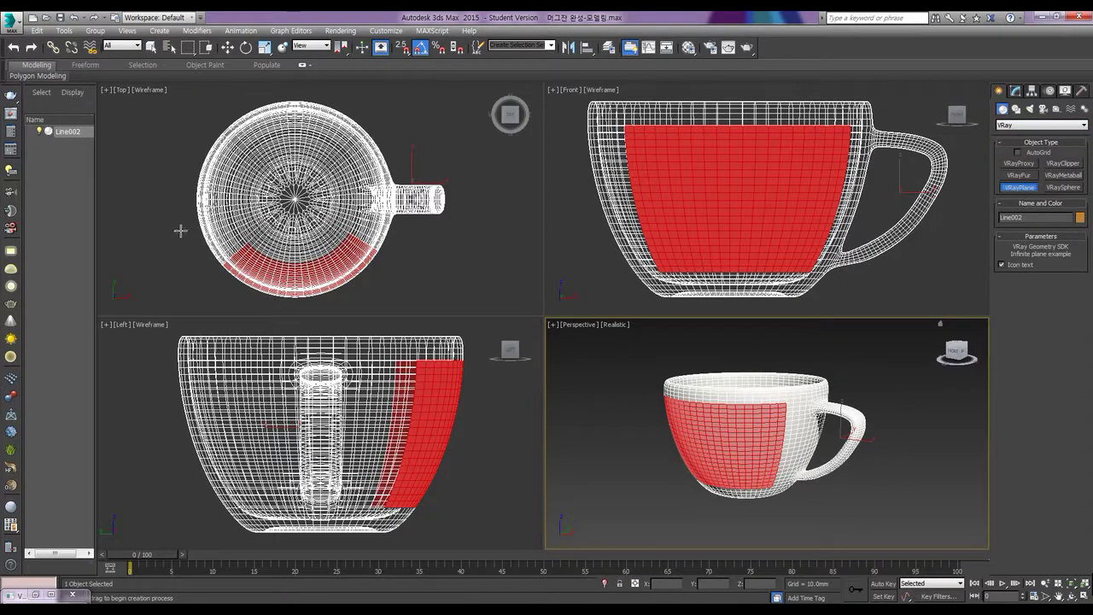
pyautogui.click(166, 258)
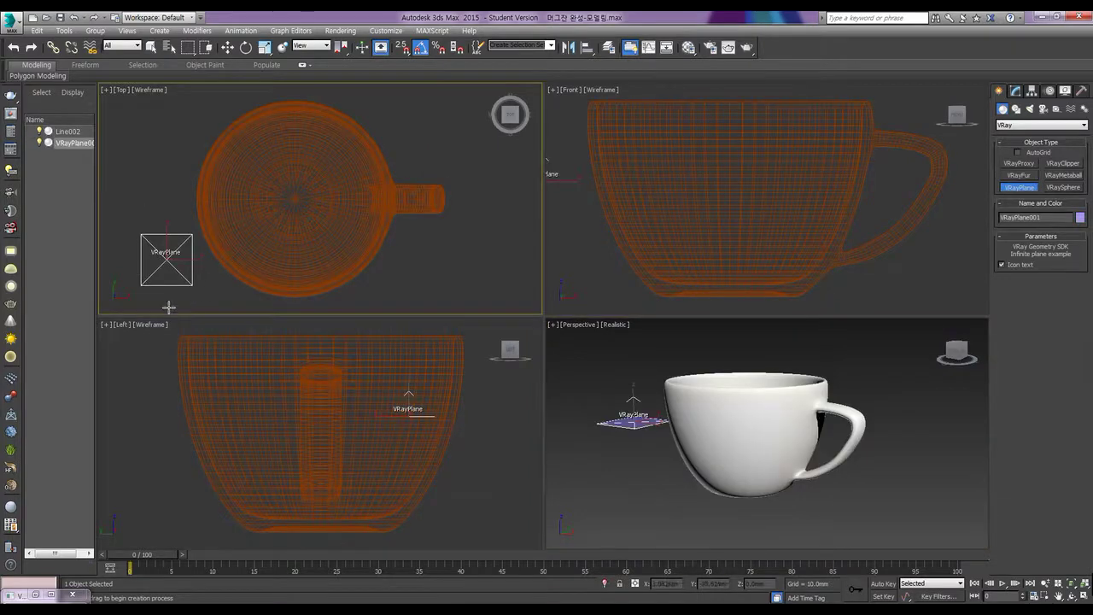
# Align the V-Ray plane to the mug in the Left view on Y position only, minimum to minimum.
pyautogui.rightClick(345, 448)
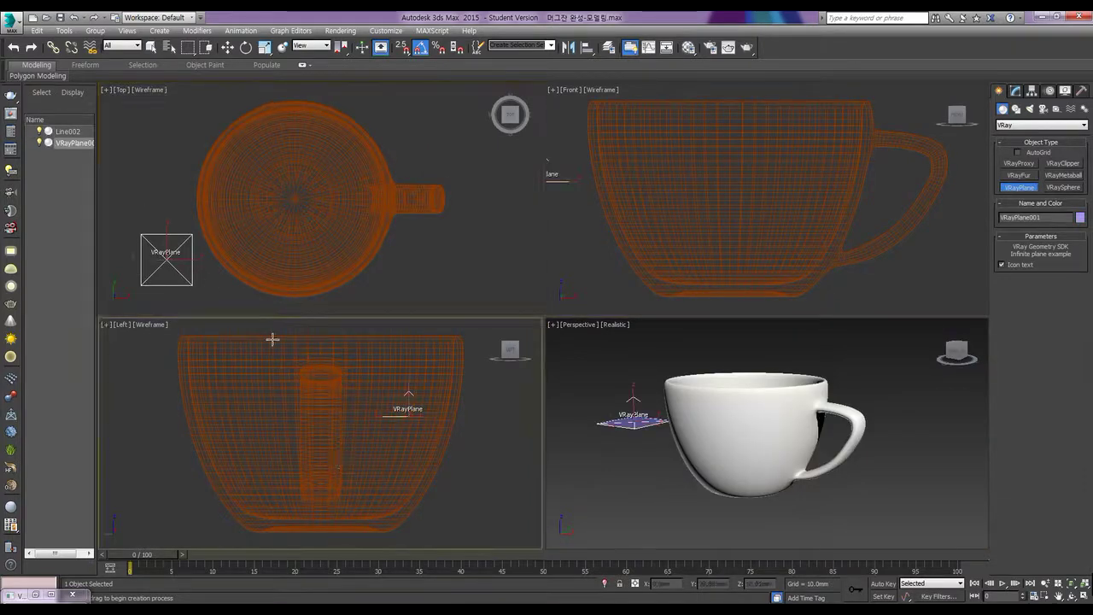
pyautogui.hotkey('alt', 'a')
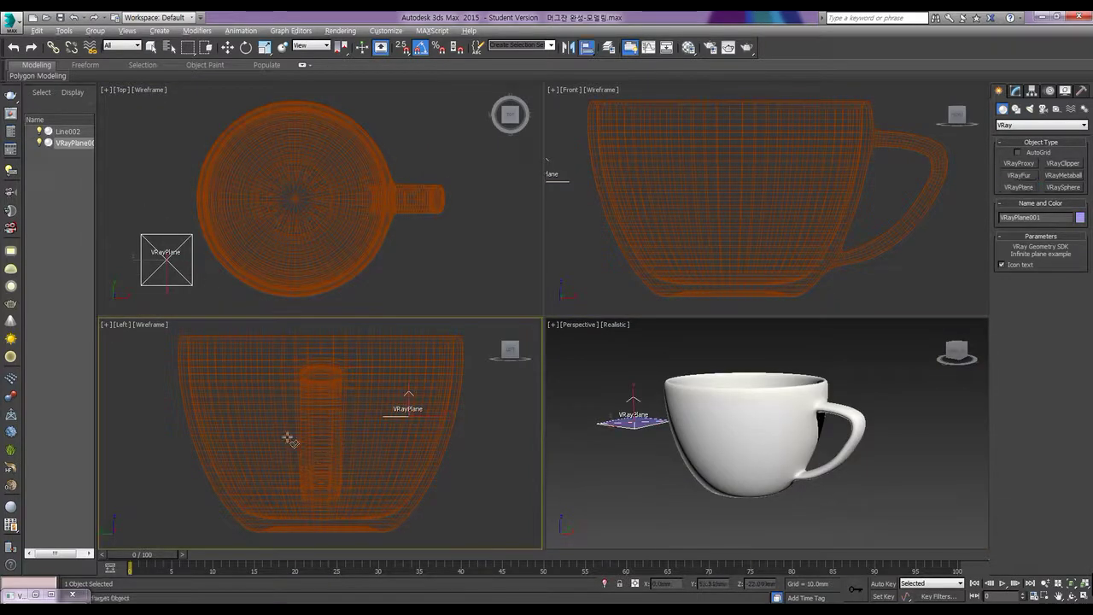
pyautogui.click(213, 431)
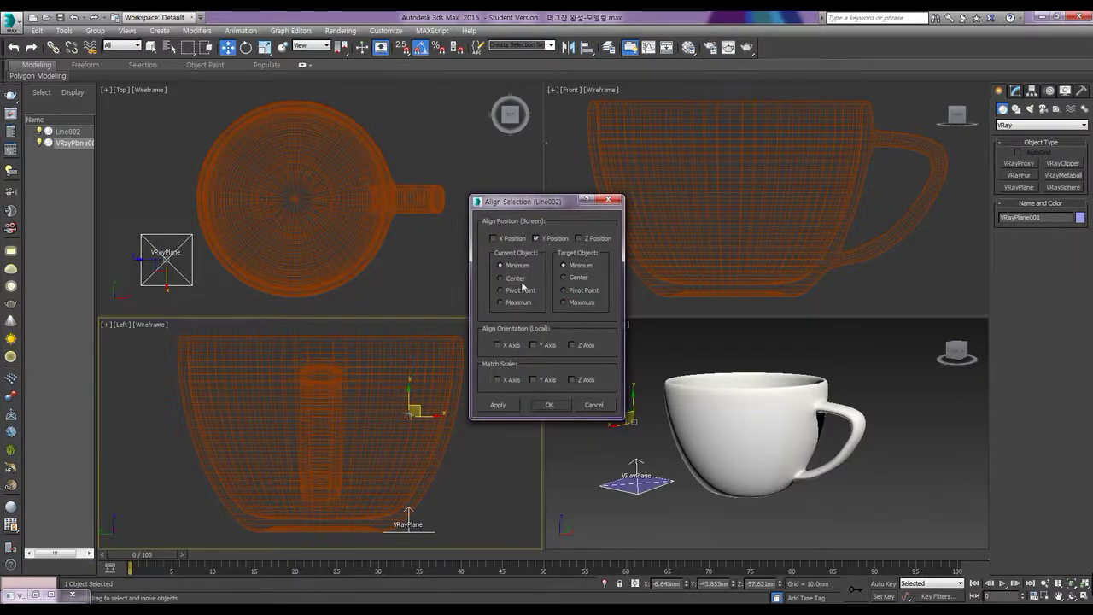
pyautogui.click(569, 266)
pyautogui.click(502, 406)
pyautogui.click(560, 408)
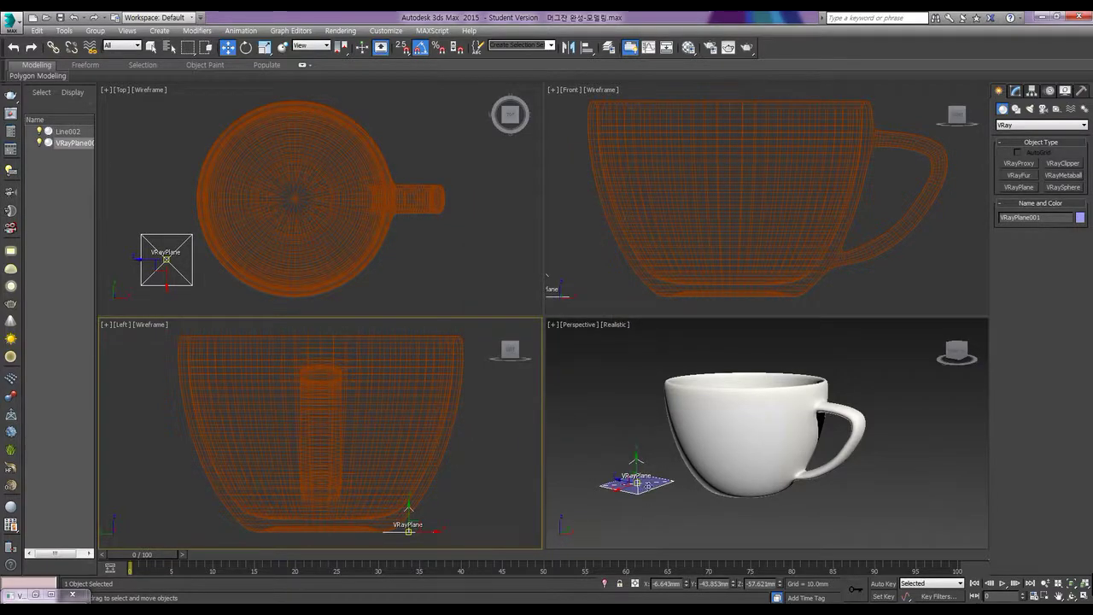
# Set the V-Ray plane's object color to white.
pyautogui.click(1080, 218)
pyautogui.click(648, 338)
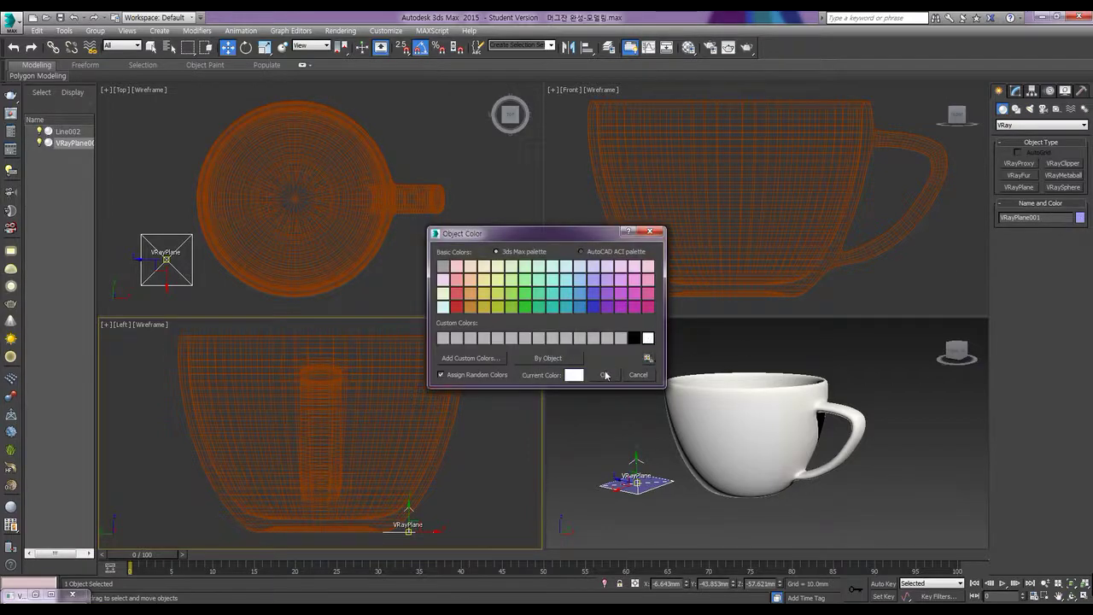
pyautogui.click(606, 375)
# Test-render the perspective view with the white plane and minimize the render window.
pyautogui.rightClick(678, 500)
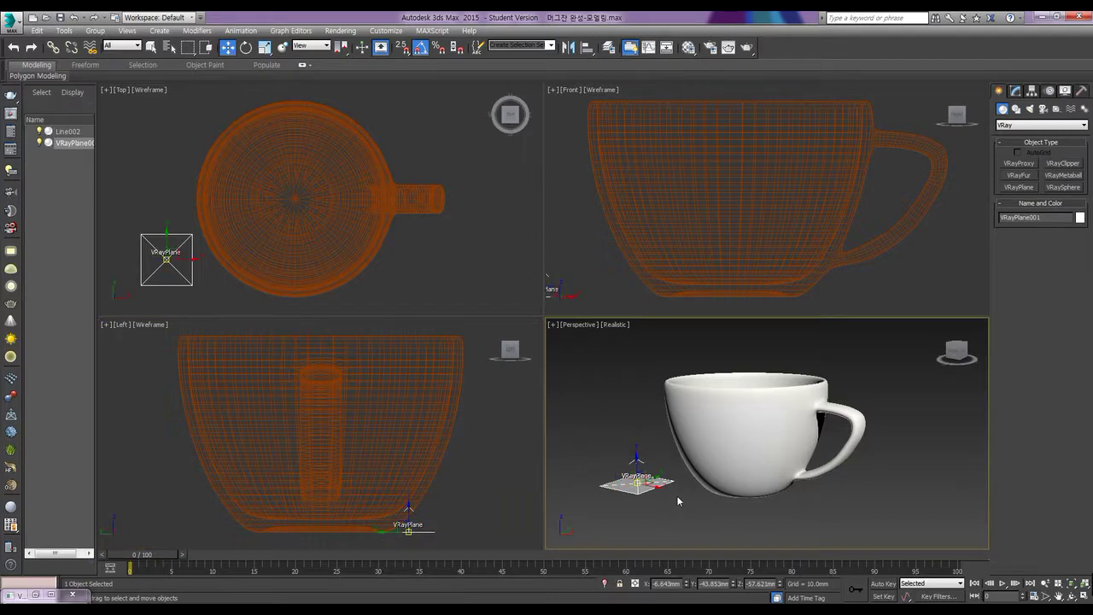
pyautogui.hotkey('shift', 'q')
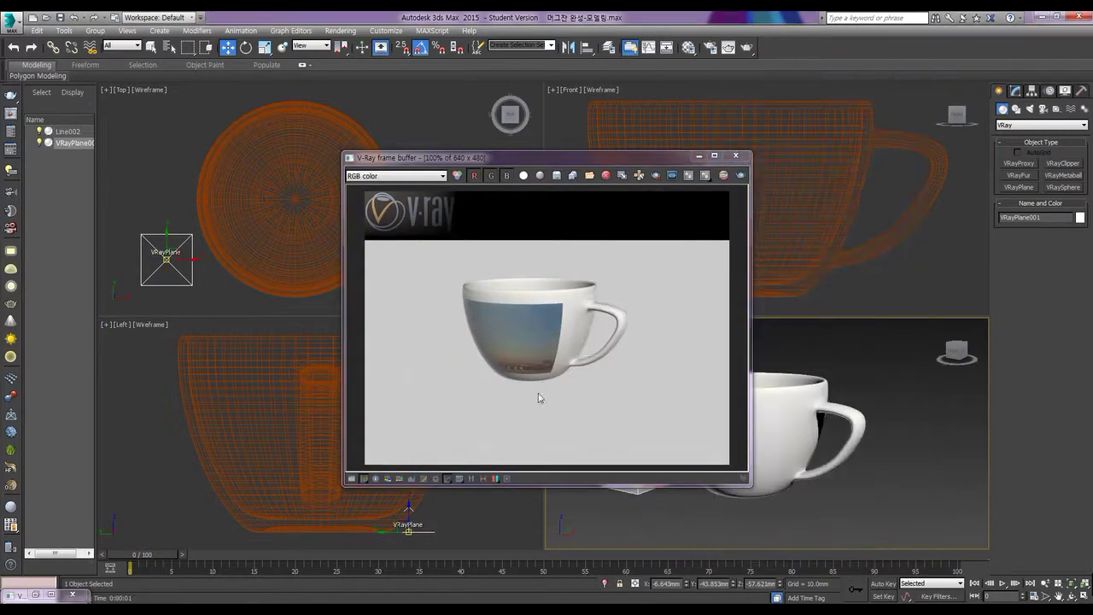
pyautogui.click(698, 156)
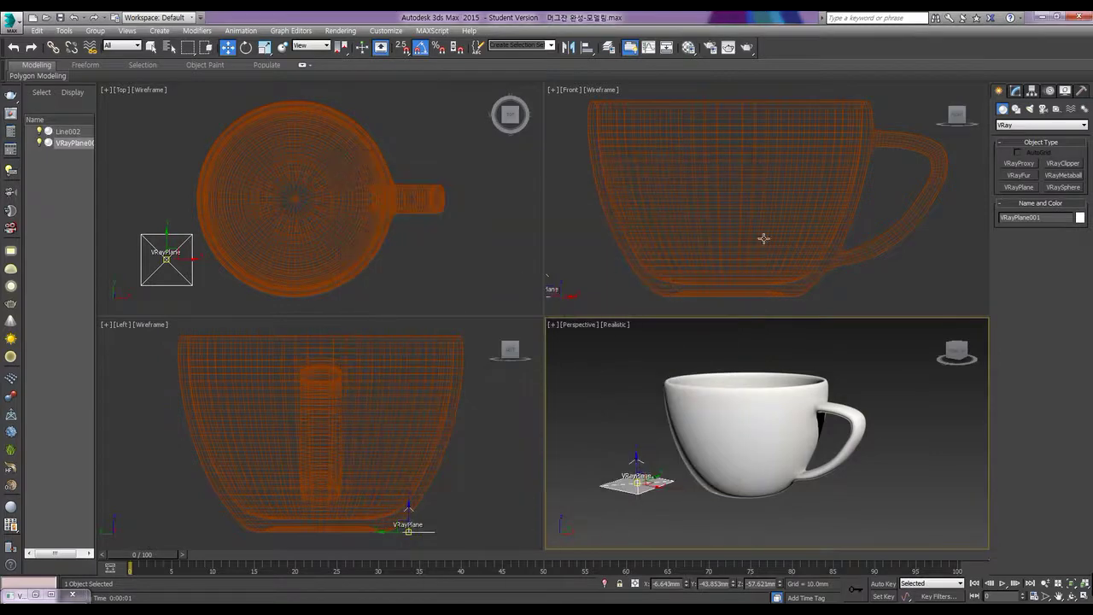
# Enable global illumination in the render setup, set the irradiance map preset to Very low, and show its advanced options.
pyautogui.click(711, 48)
pyautogui.click(467, 126)
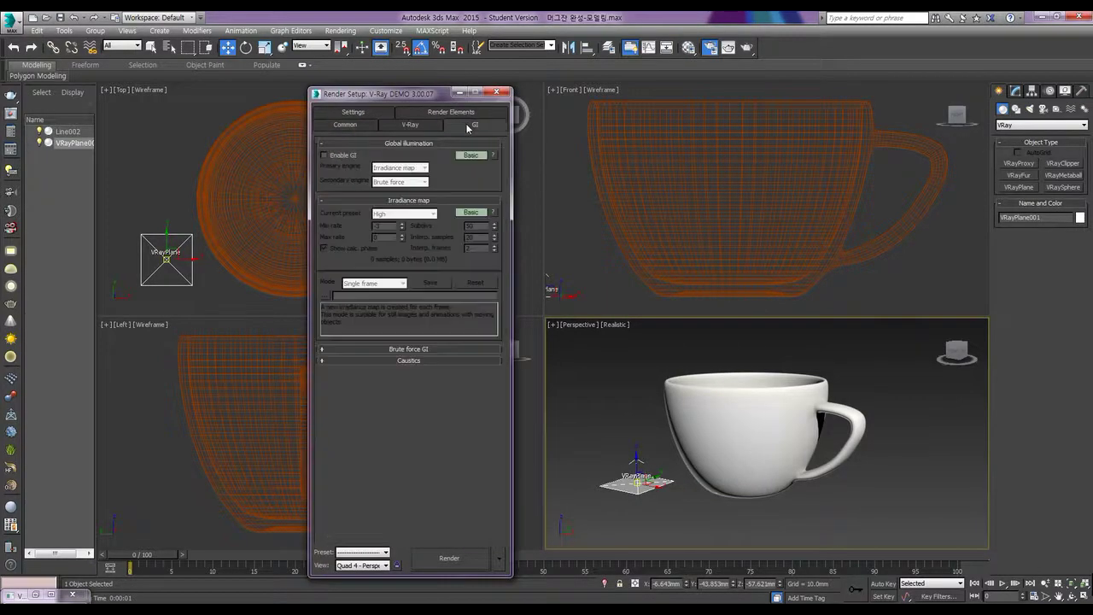
pyautogui.click(325, 155)
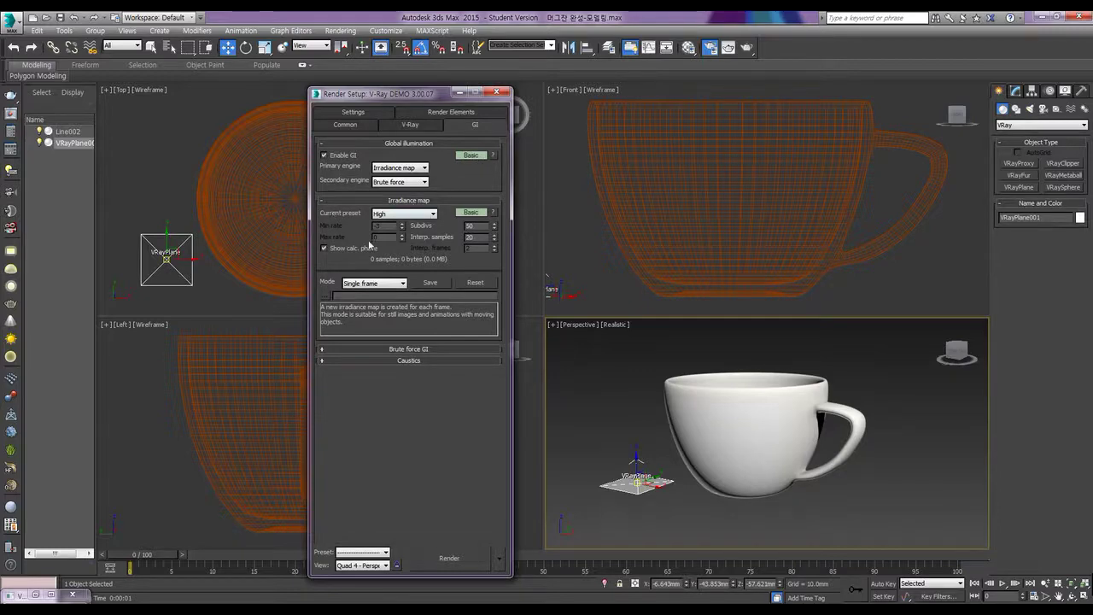
pyautogui.click(399, 214)
pyautogui.click(398, 235)
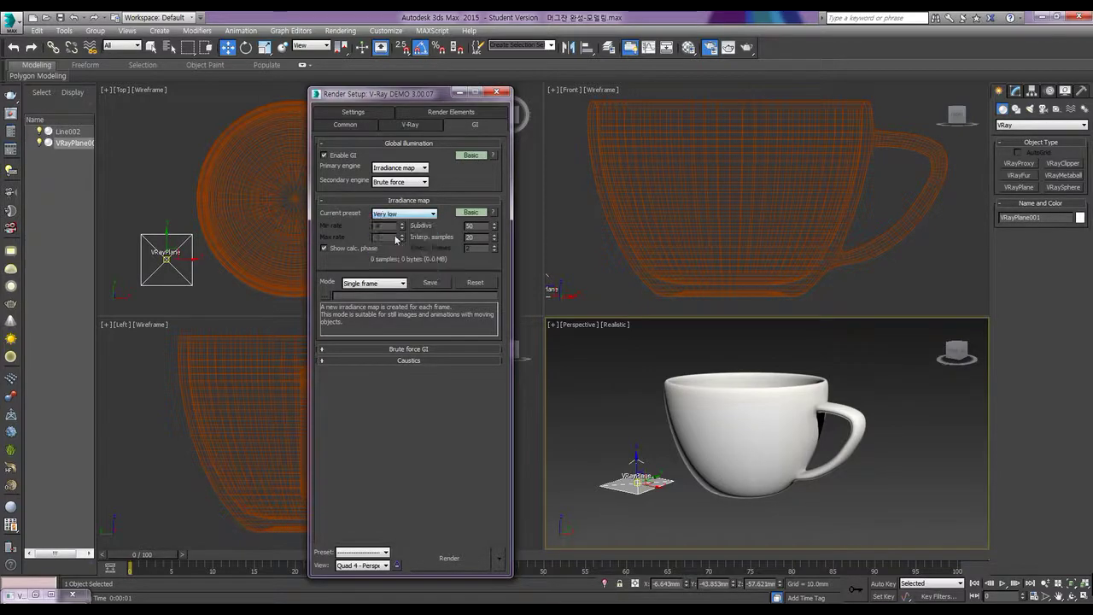
pyautogui.click(470, 214)
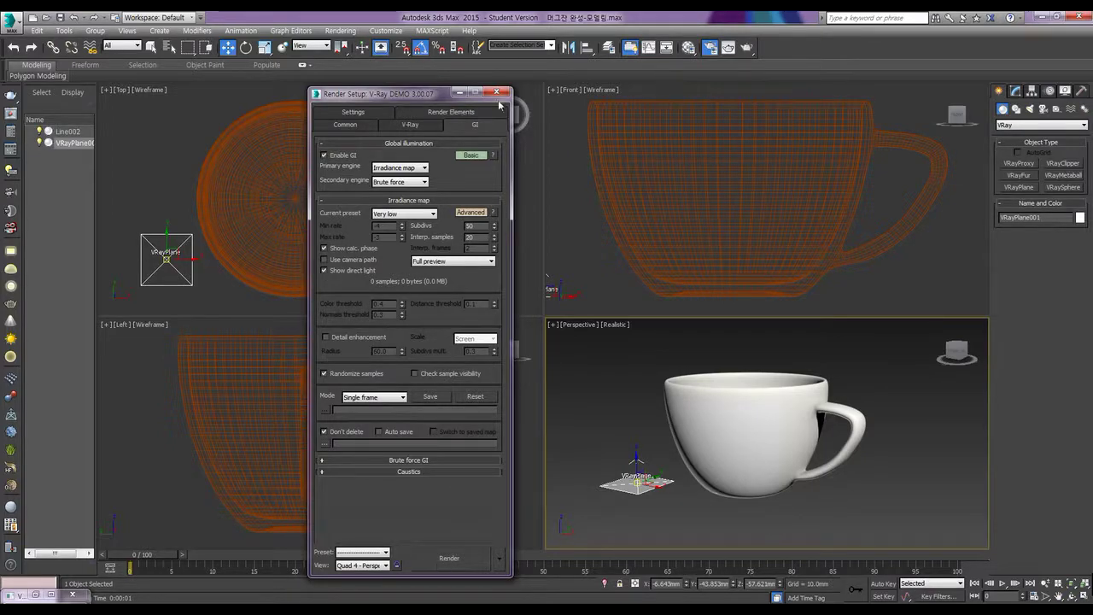
# Test-render the scene with global illumination, then close the render window and the render setup.
pyautogui.click(449, 561)
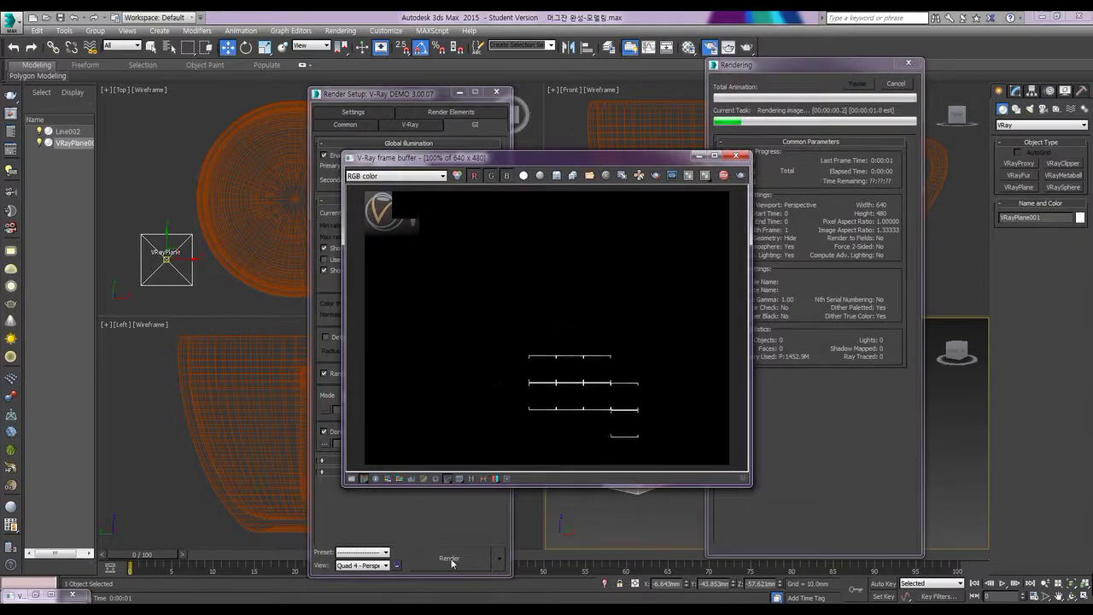
pyautogui.click(736, 155)
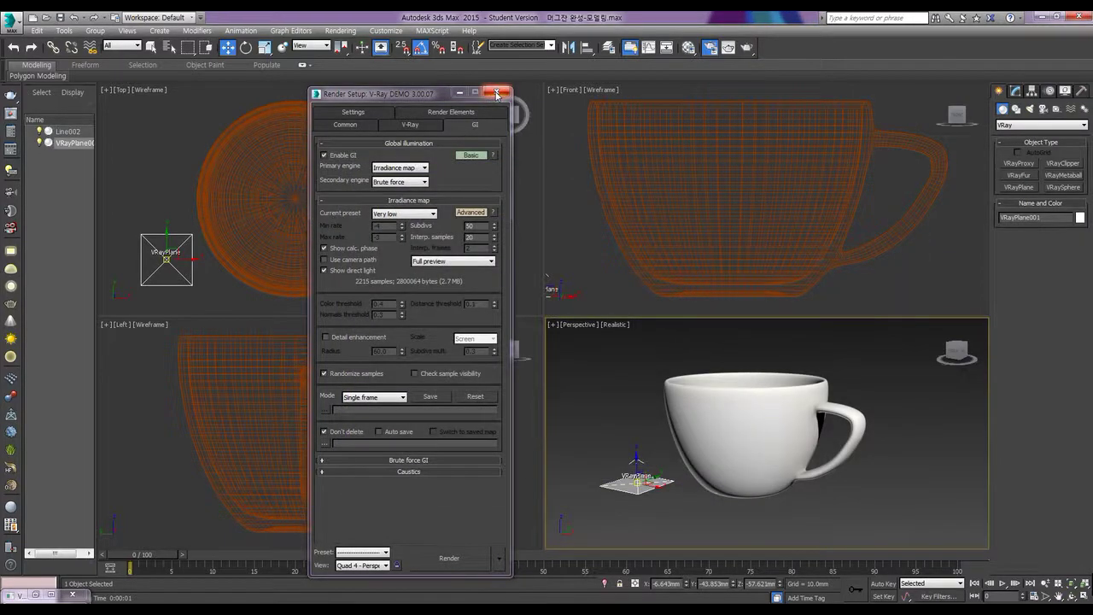
pyautogui.click(496, 92)
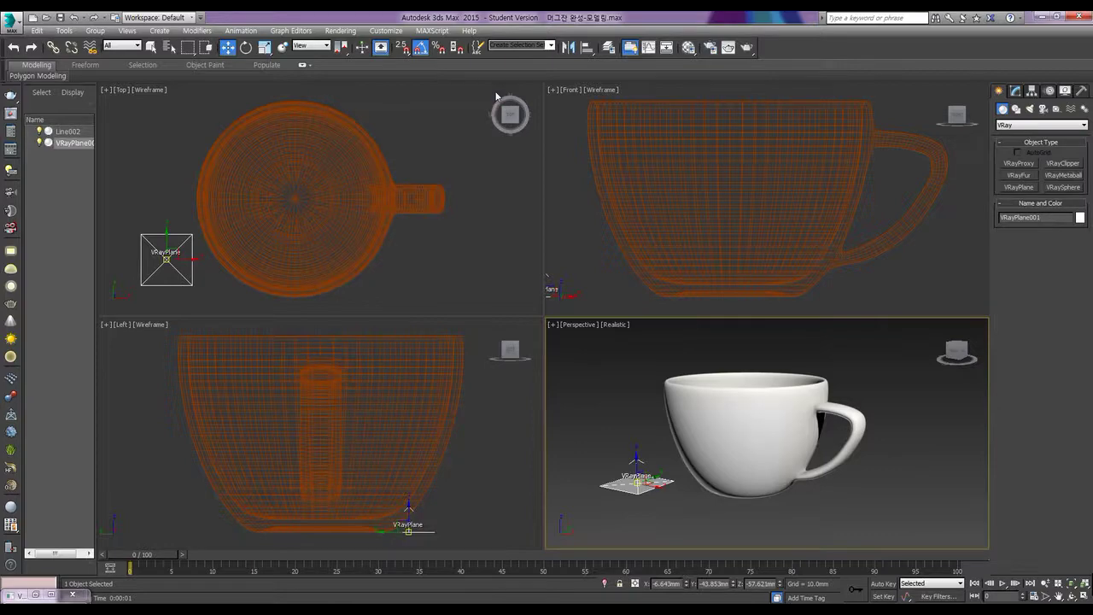
# Set the environment background color to white and close the environment settings.
pyautogui.press('8')
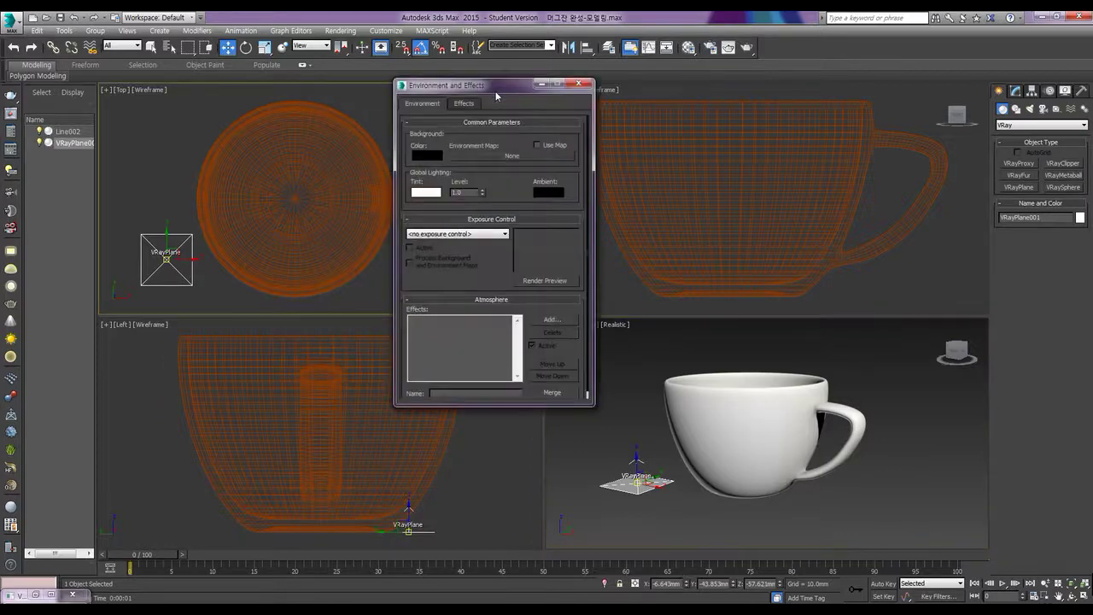
pyautogui.click(427, 155)
pyautogui.moveTo(334, 95); pyautogui.dragTo(335, 174)
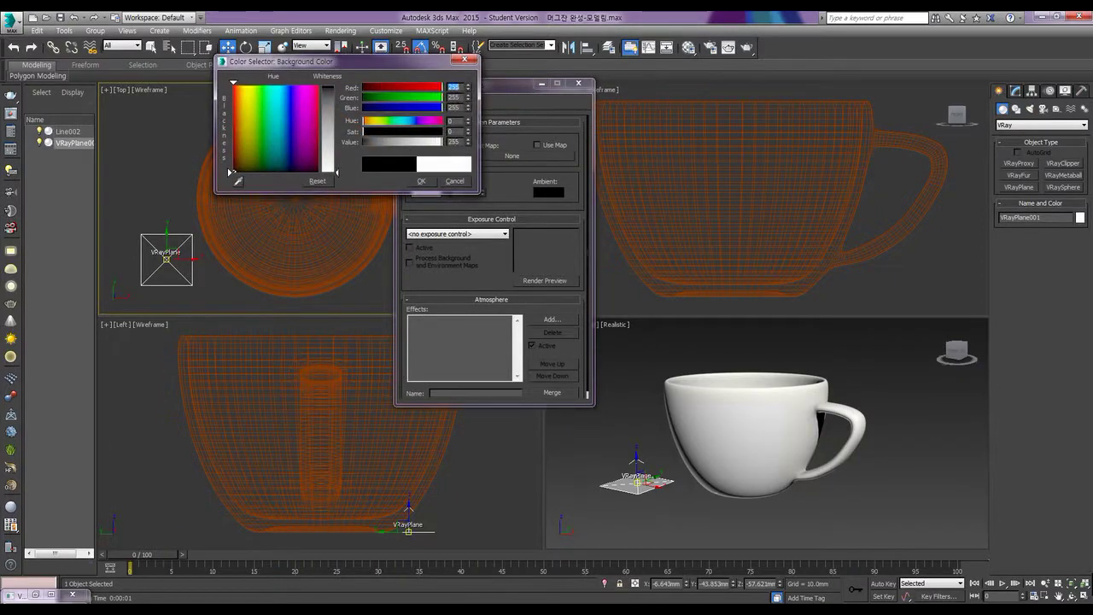
pyautogui.click(418, 181)
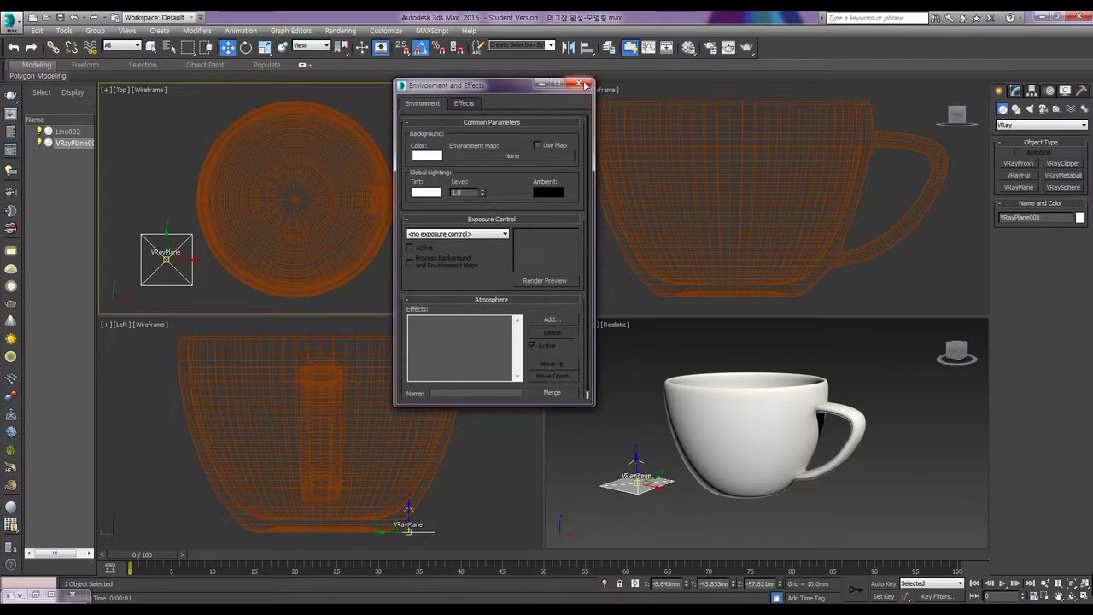
pyautogui.click(581, 84)
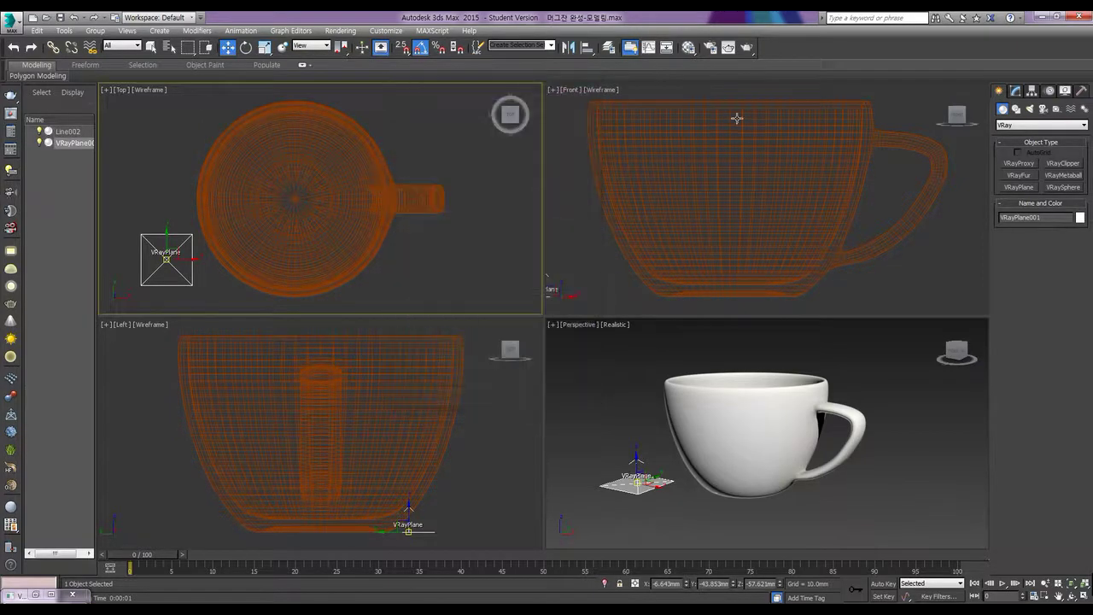
# Test-render the Top view, close that render, and render the perspective view with the white background.
pyautogui.click(748, 49)
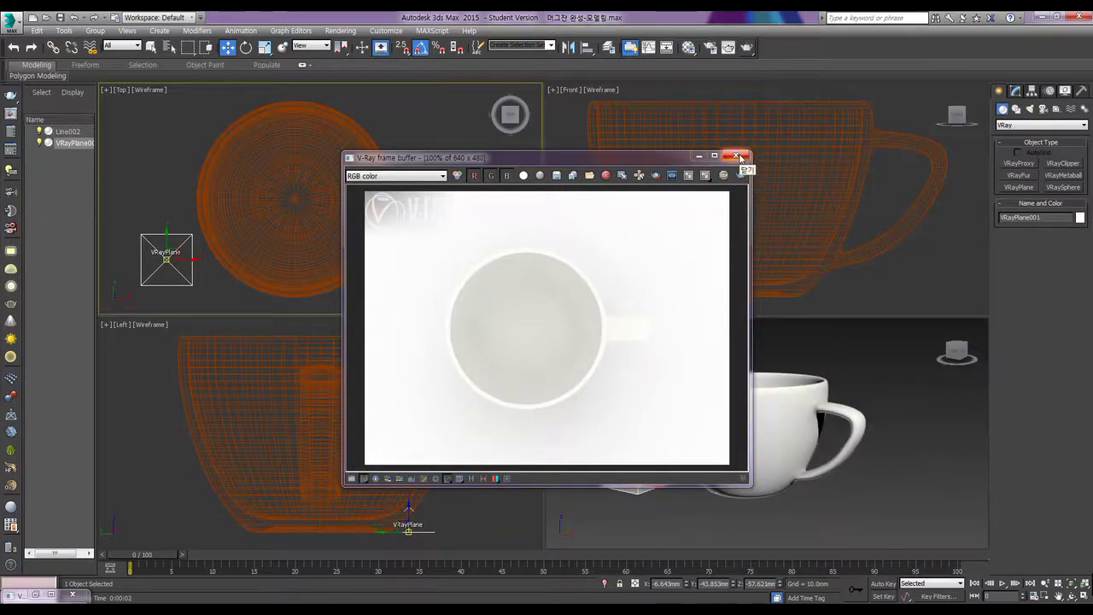
pyautogui.click(736, 156)
pyautogui.rightClick(766, 444)
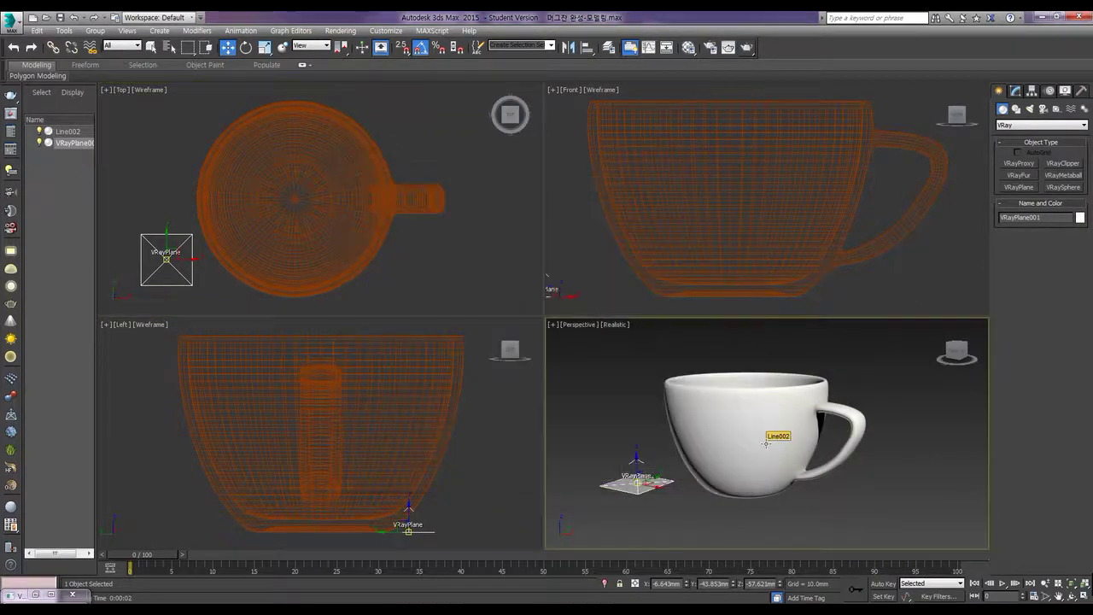
pyautogui.hotkey('shift', 'q')
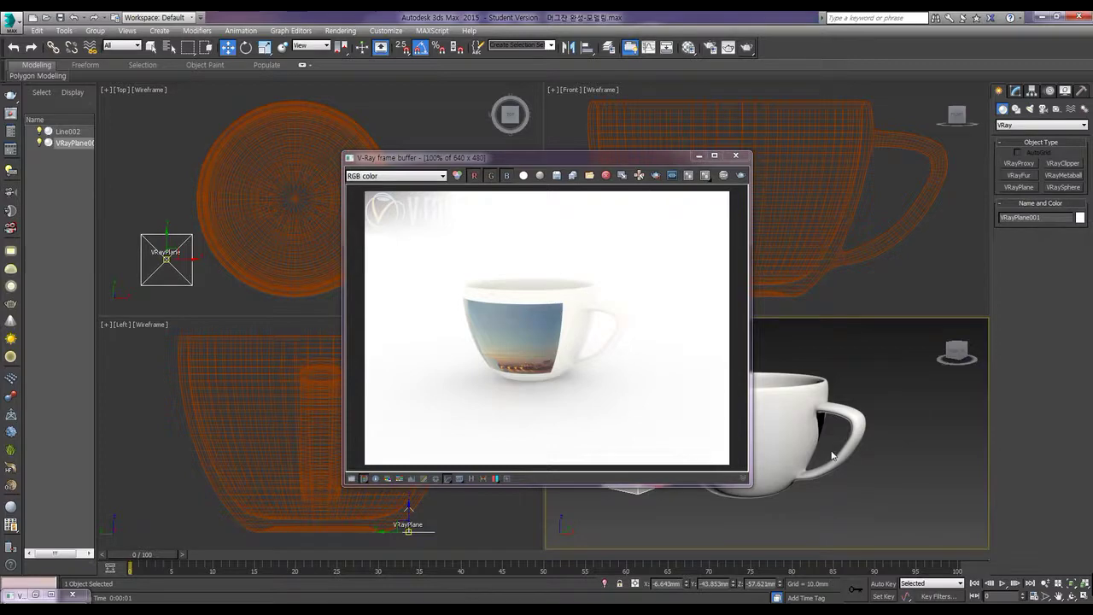
# Render the perspective view again with the mug framed larger, then close the render window.
pyautogui.scroll(3, 844, 468)
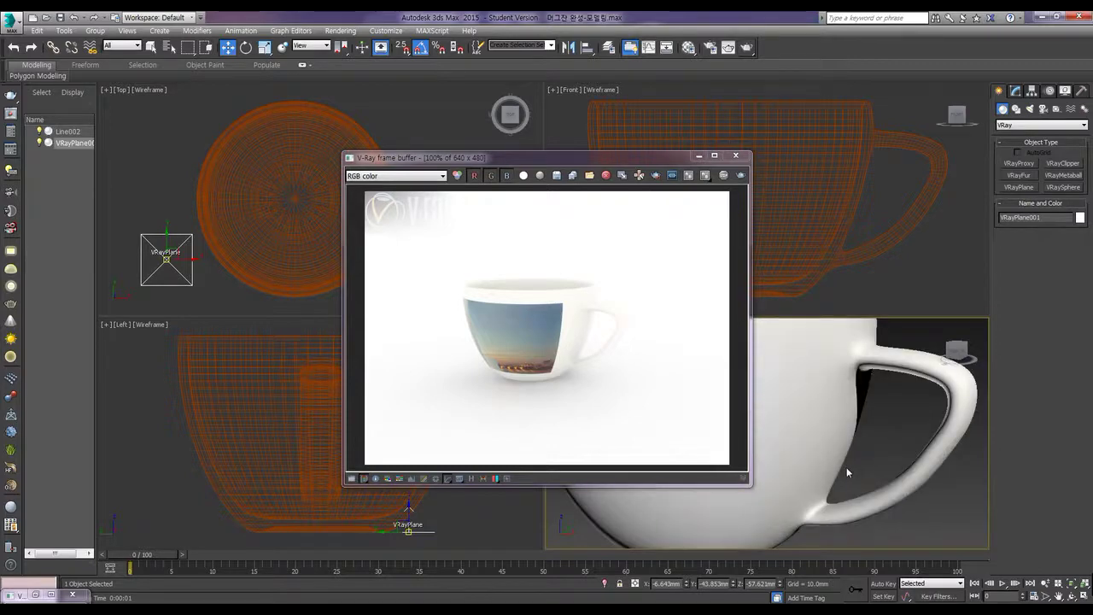
pyautogui.scroll(-3, 846, 467)
pyautogui.click(741, 176)
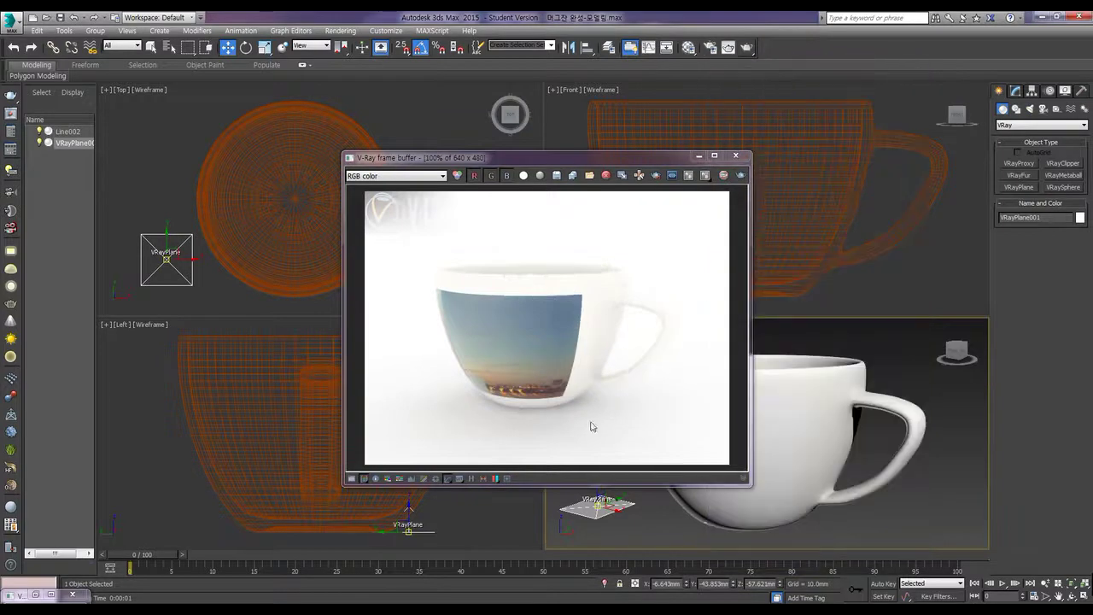
pyautogui.click(736, 156)
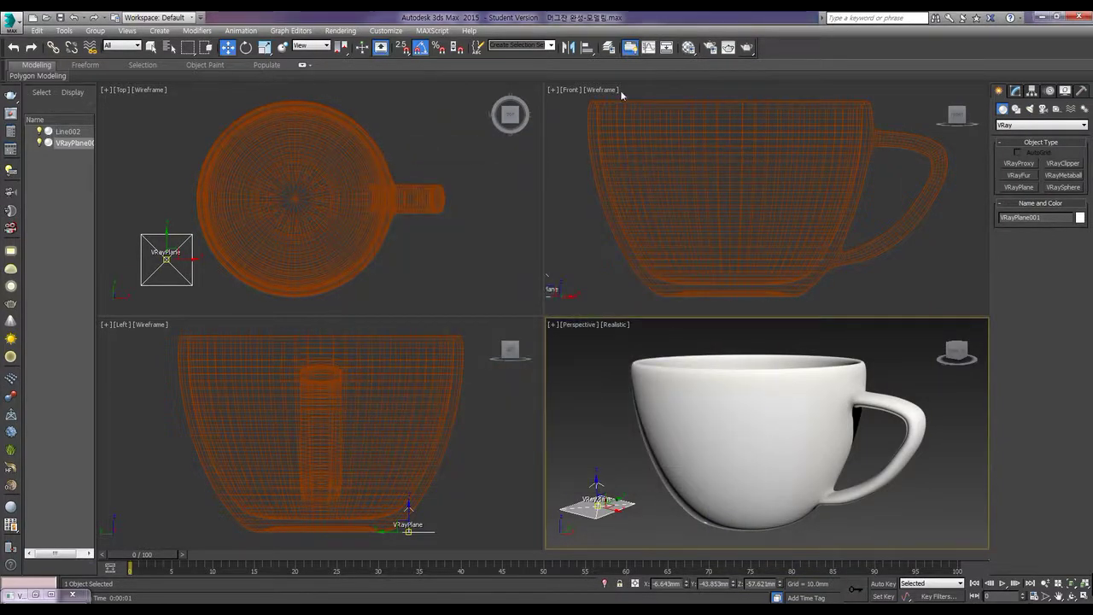
# Open the map slots of the 01 - Default material and show the mug's UVW Map modifier settings.
pyautogui.click(689, 47)
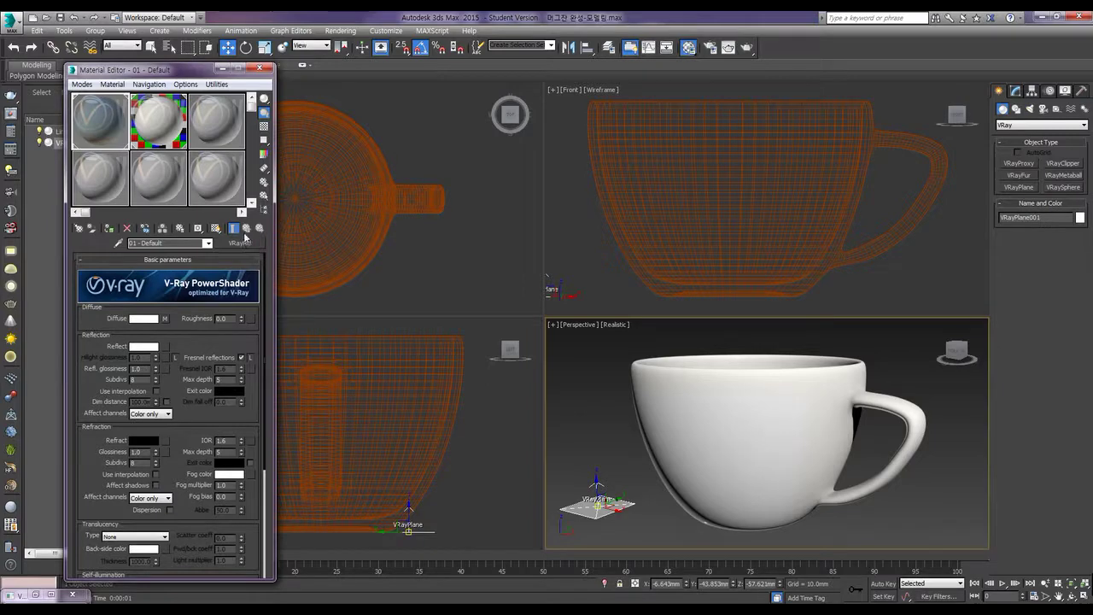
pyautogui.click(175, 260)
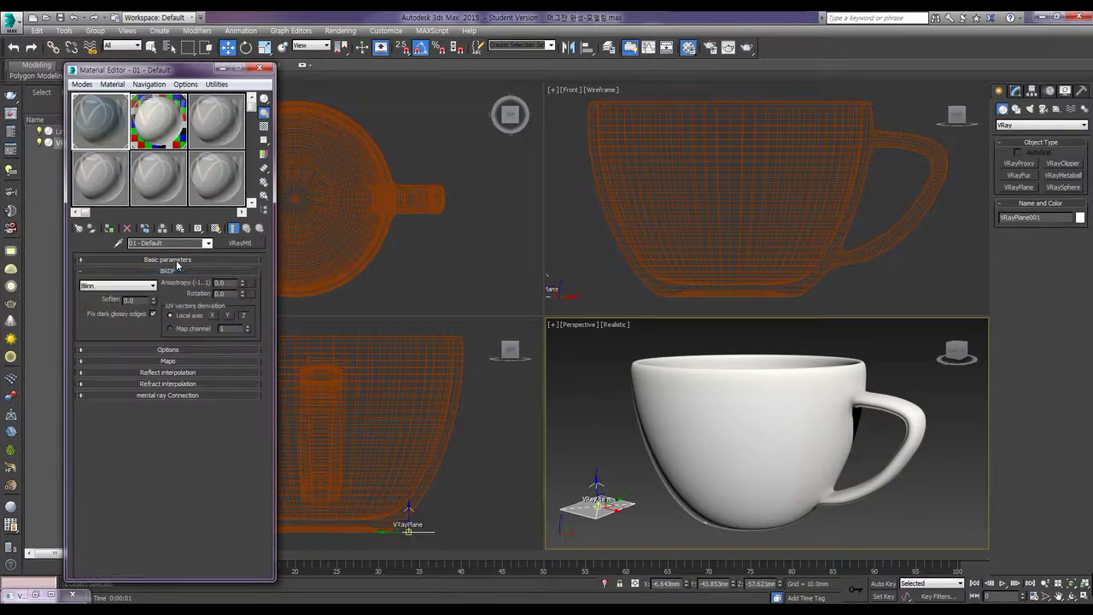
pyautogui.click(168, 361)
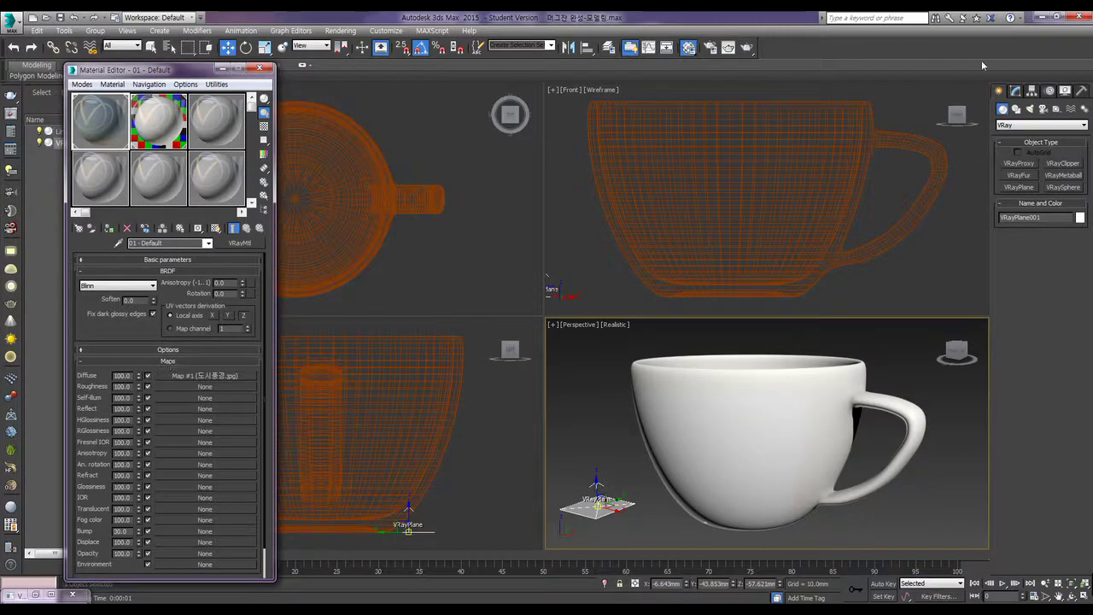
pyautogui.click(1016, 93)
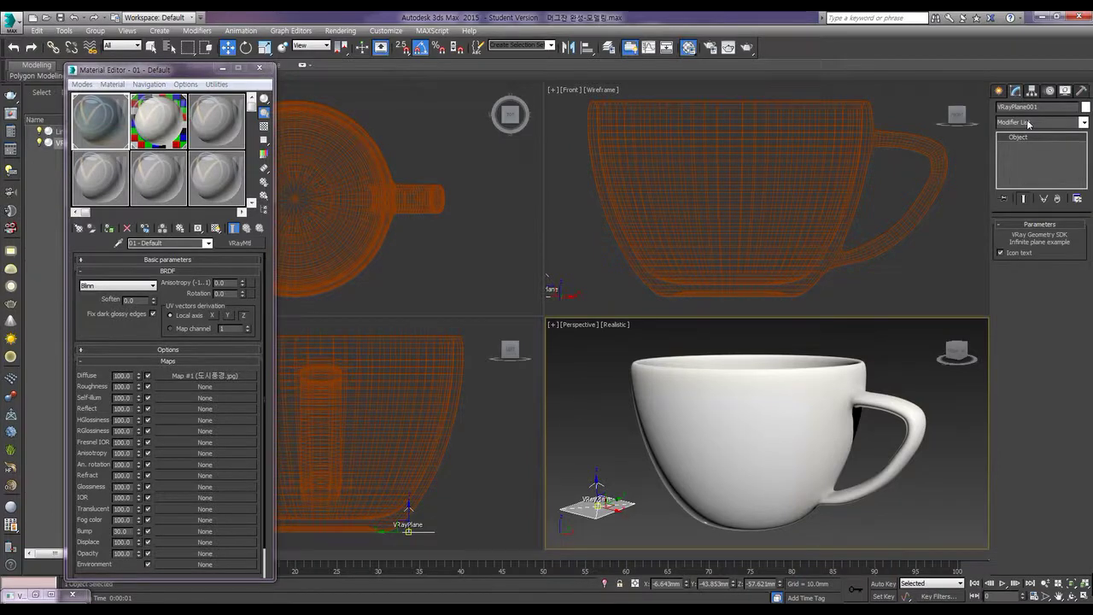
pyautogui.click(757, 433)
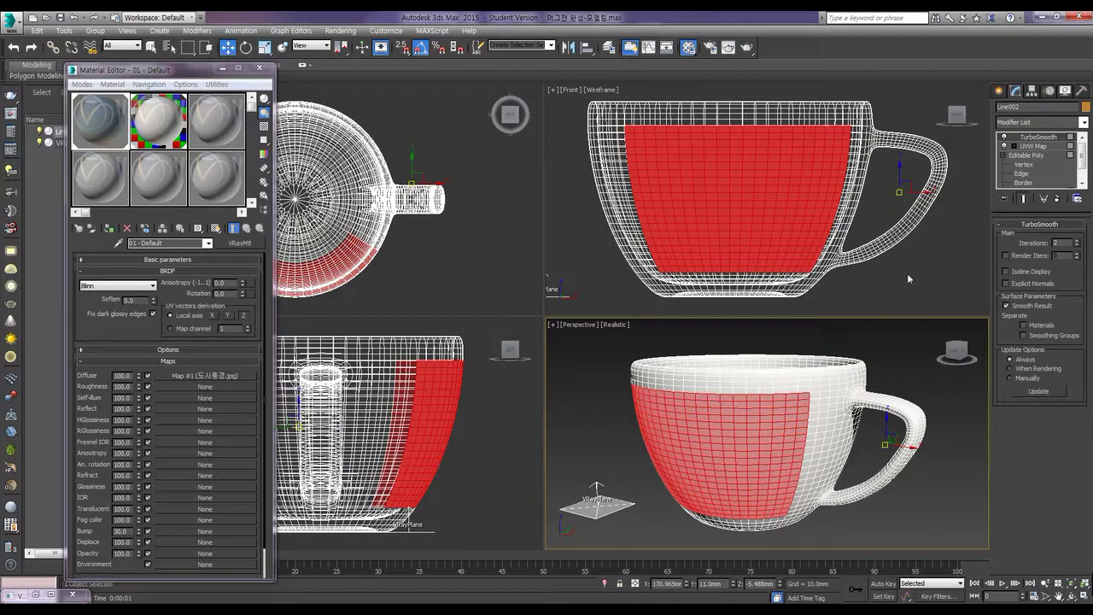
pyautogui.click(1026, 146)
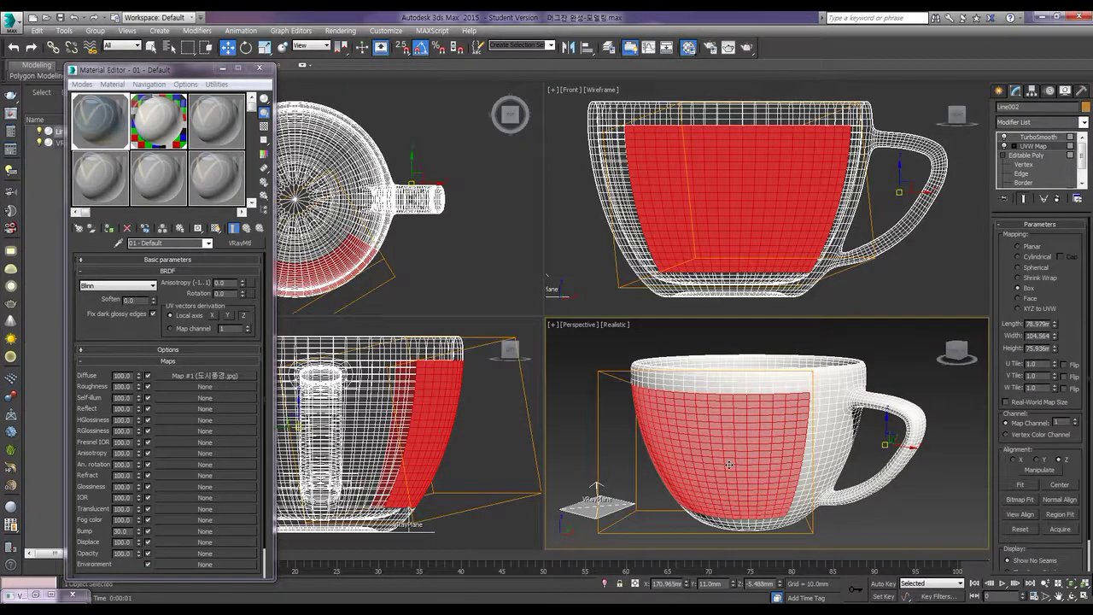
pyautogui.click(97, 128)
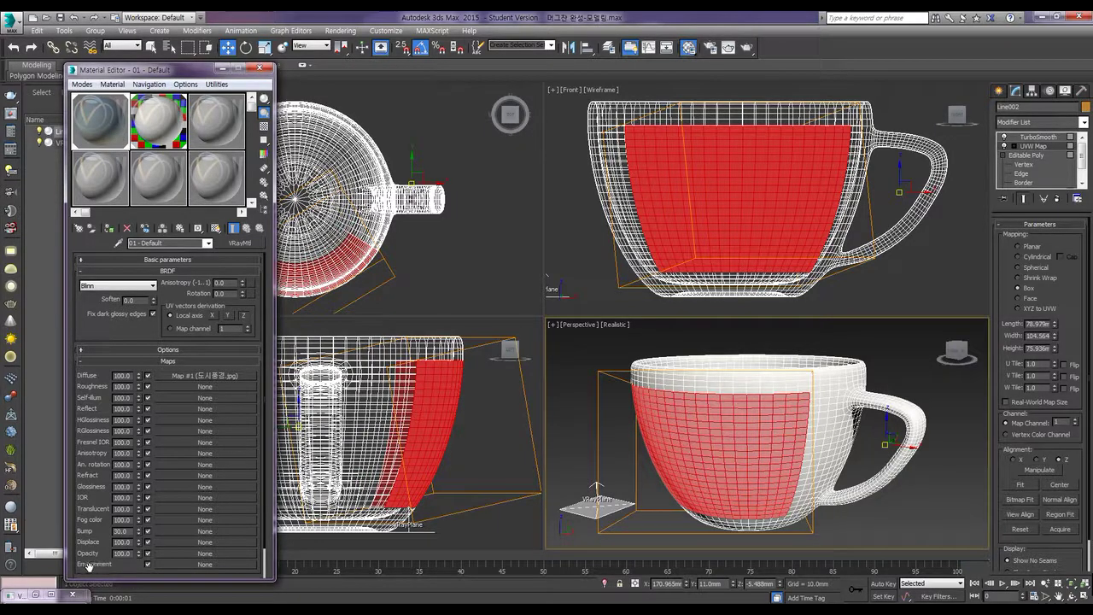
# Assign a VRayHDRI map to the Environment slot of the 01 - Default material.
pyautogui.rightClick(202, 564)
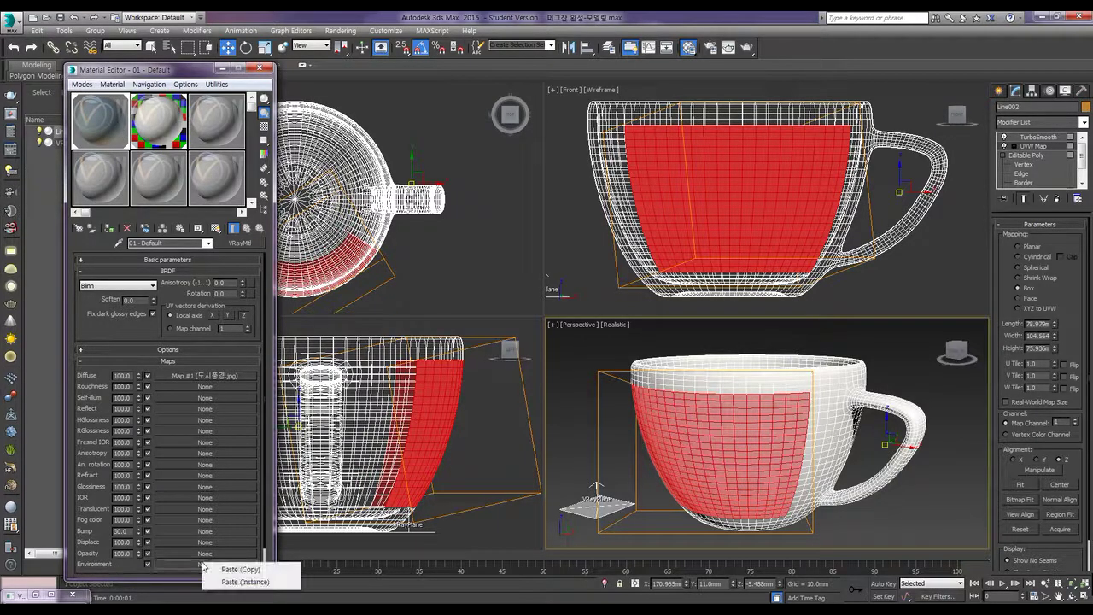
pyautogui.click(183, 564)
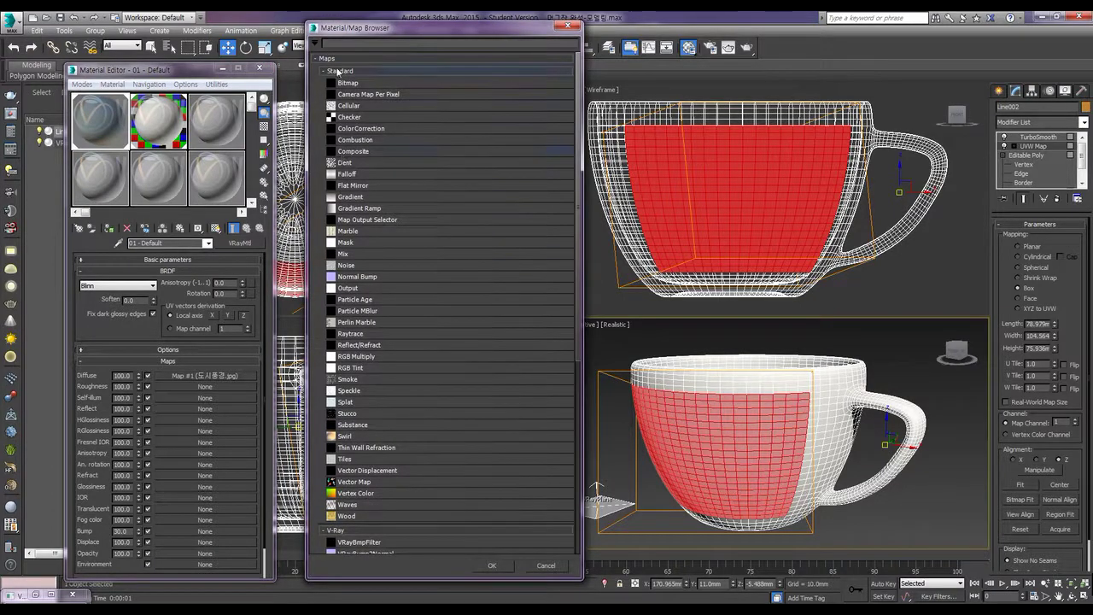
pyautogui.click(339, 71)
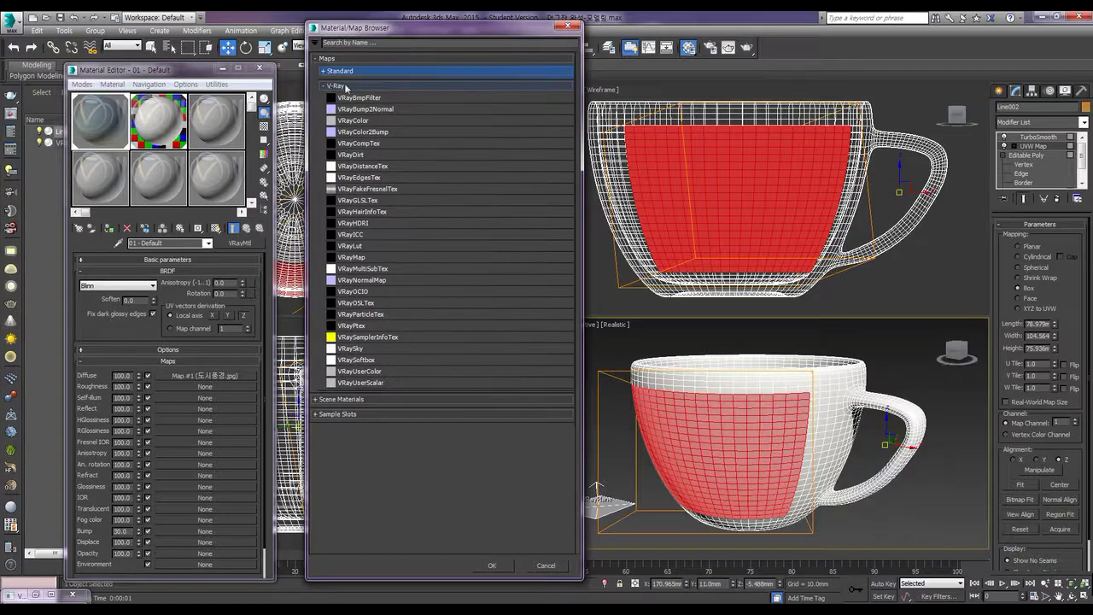
pyautogui.click(353, 222)
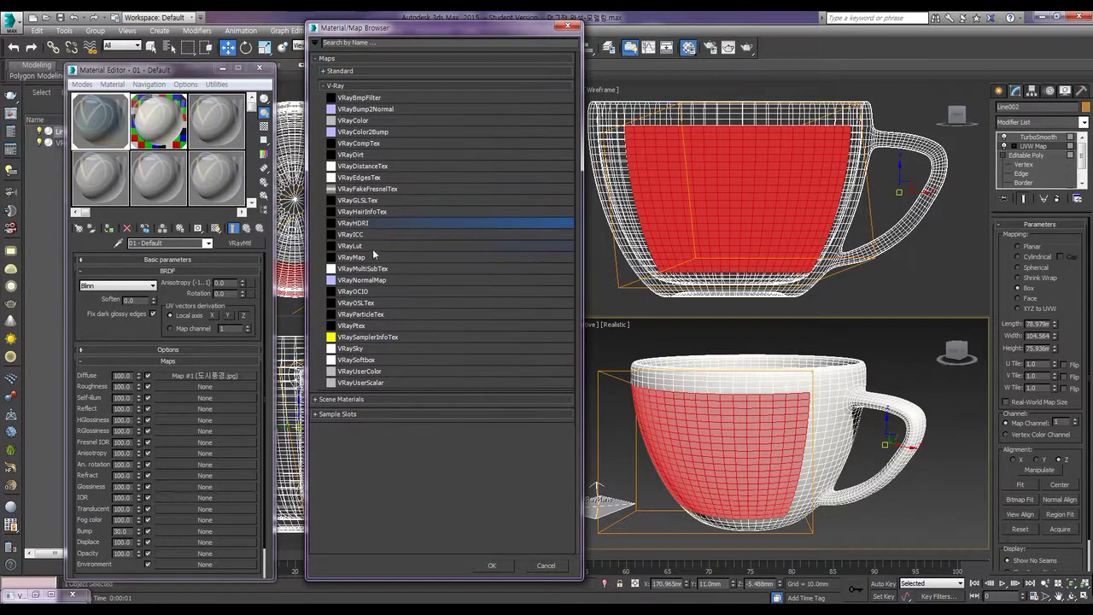
pyautogui.click(504, 566)
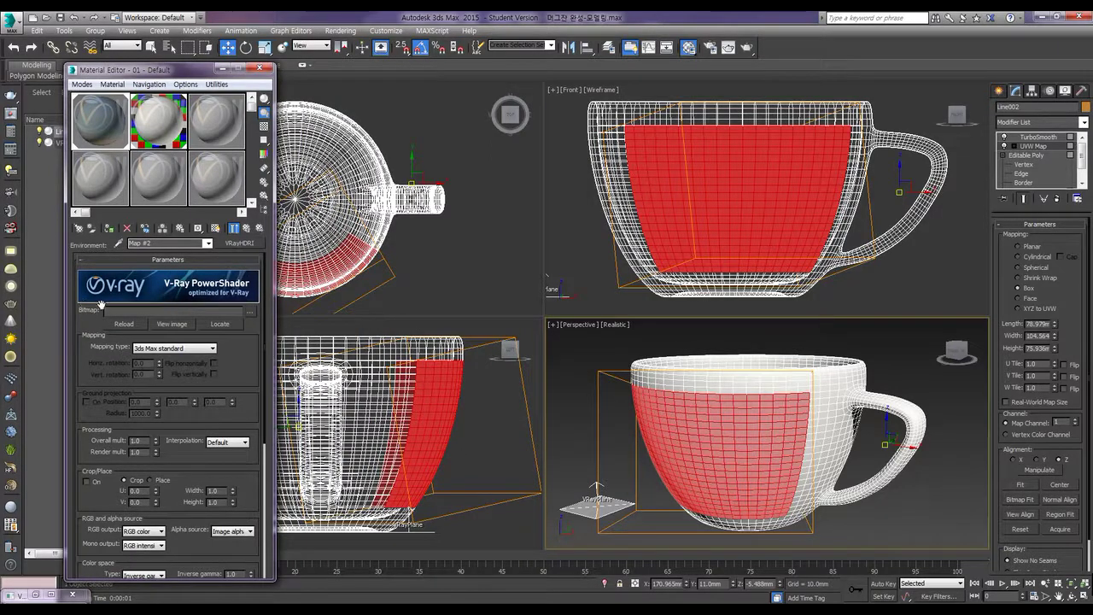
# Load the Desk_Sm_Blurry HDR image as the VRayHDRI map's bitmap.
pyautogui.click(250, 311)
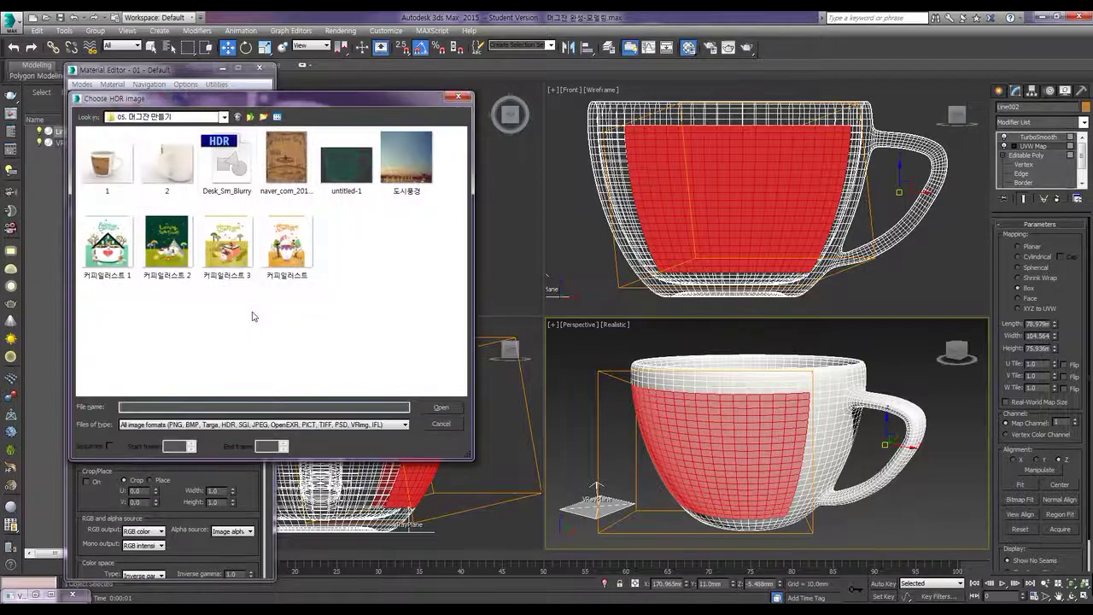
pyautogui.click(229, 154)
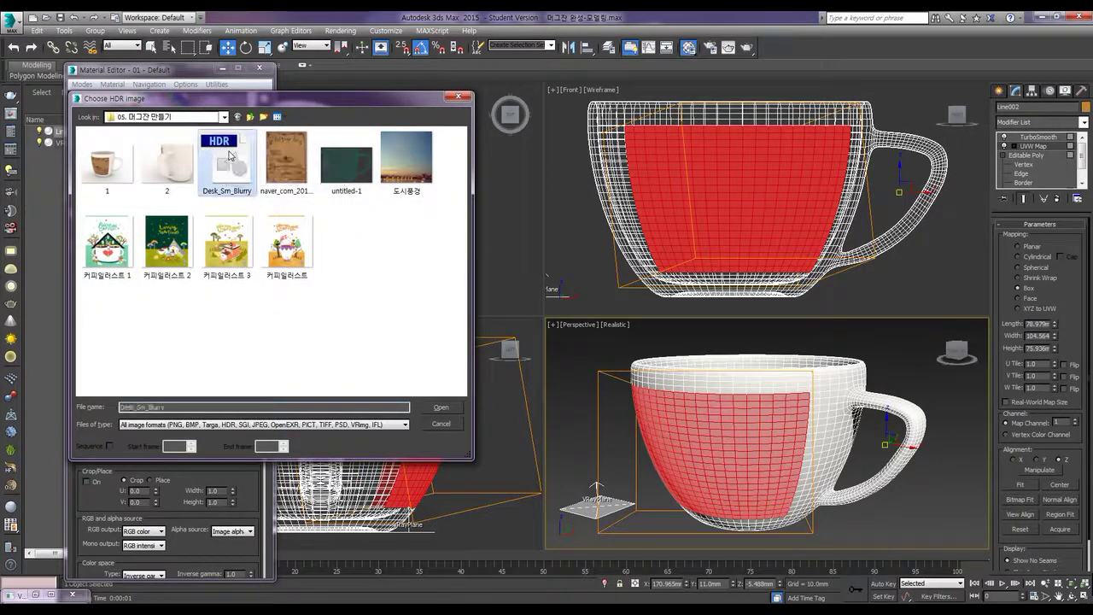
pyautogui.click(439, 408)
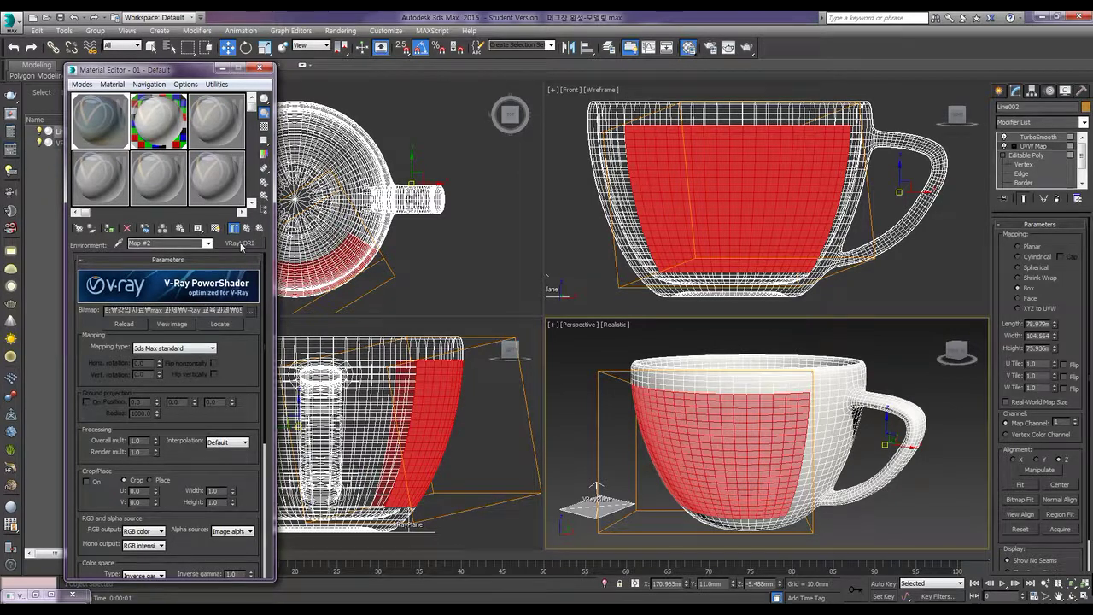
# Copy the VRayHDRI map as an instance into the 02 - Default material's Environment slot, and render the perspective view.
pyautogui.rightClick(242, 245)
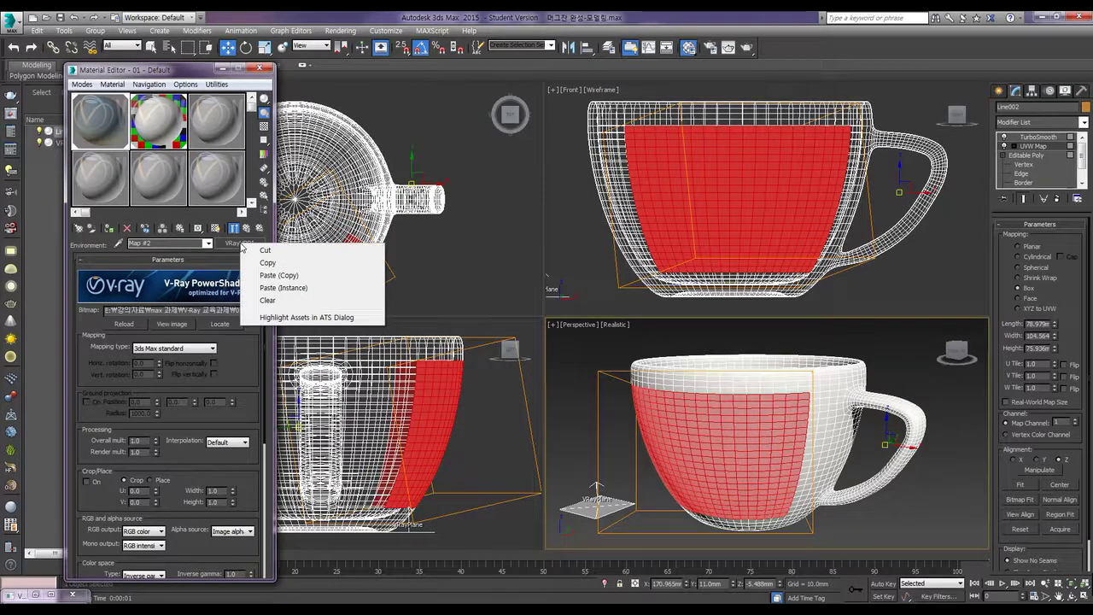
pyautogui.click(269, 263)
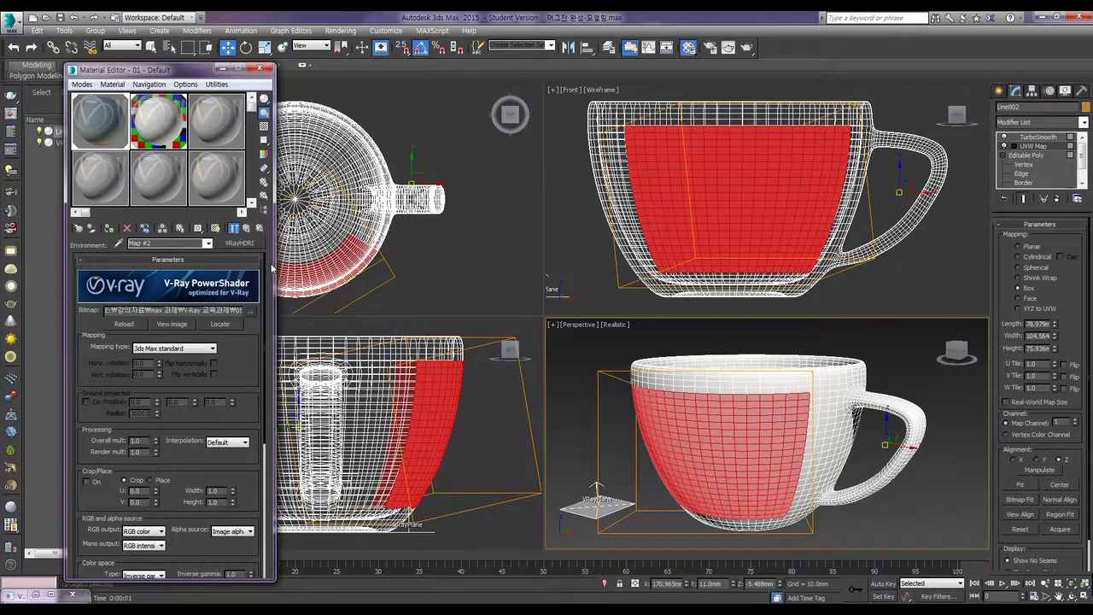
pyautogui.click(175, 135)
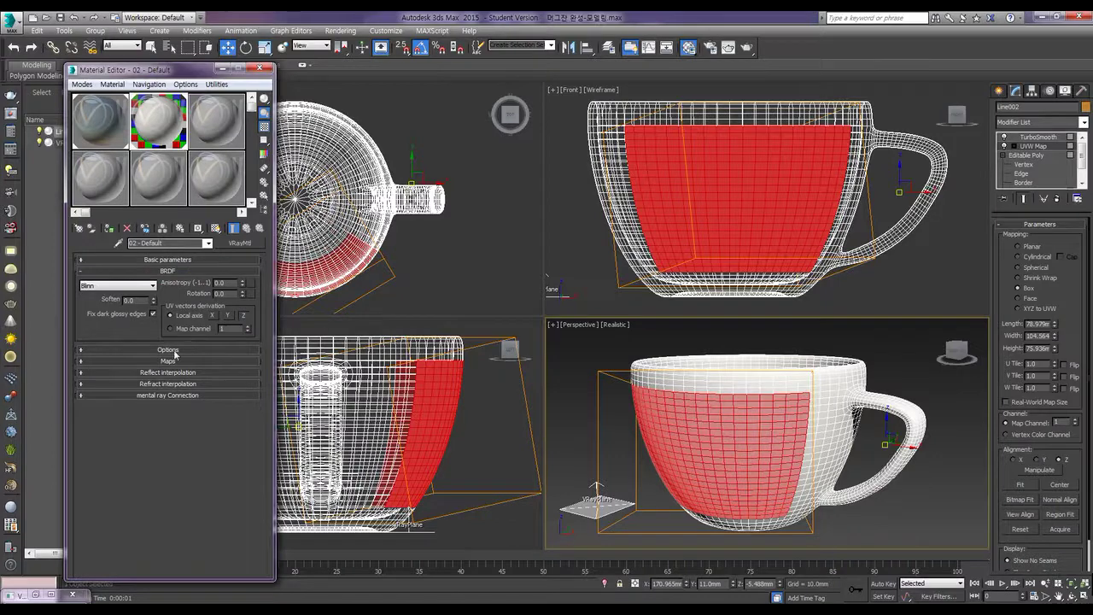
pyautogui.click(167, 361)
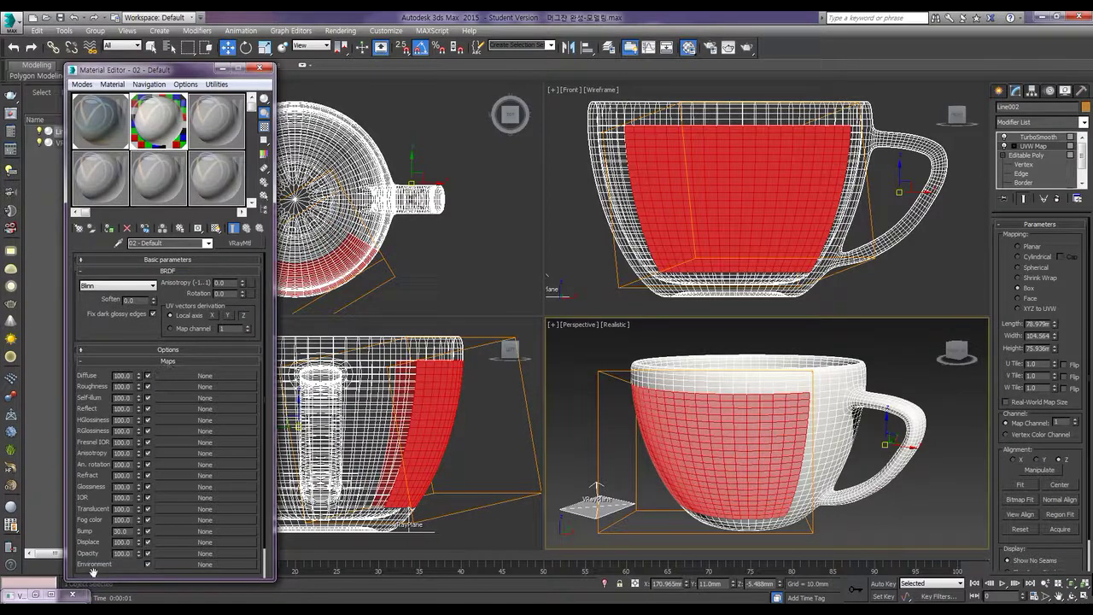
pyautogui.rightClick(208, 567)
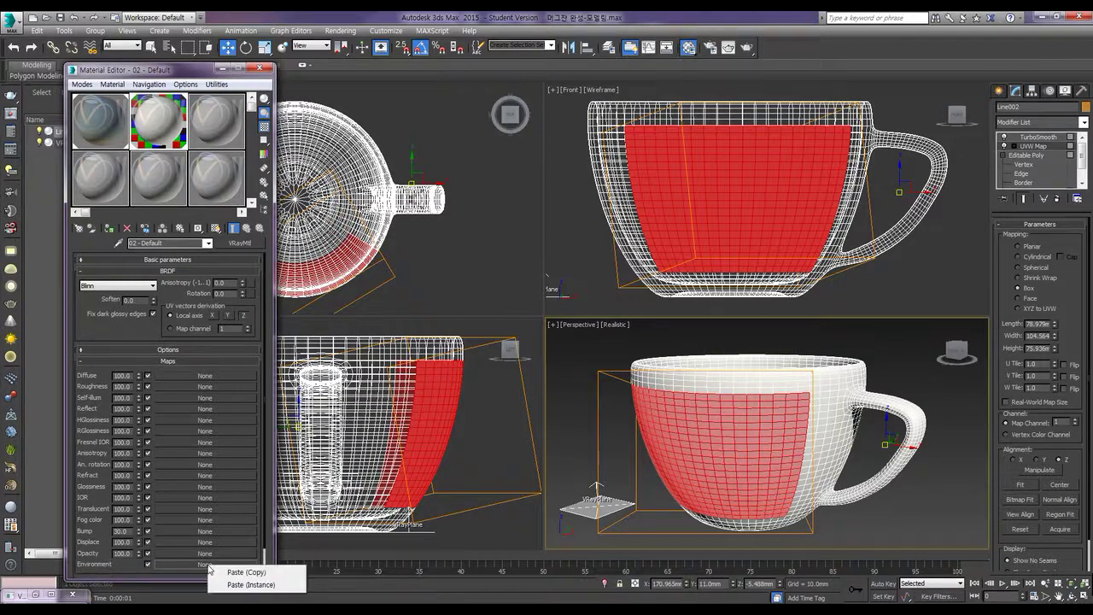
pyautogui.click(247, 585)
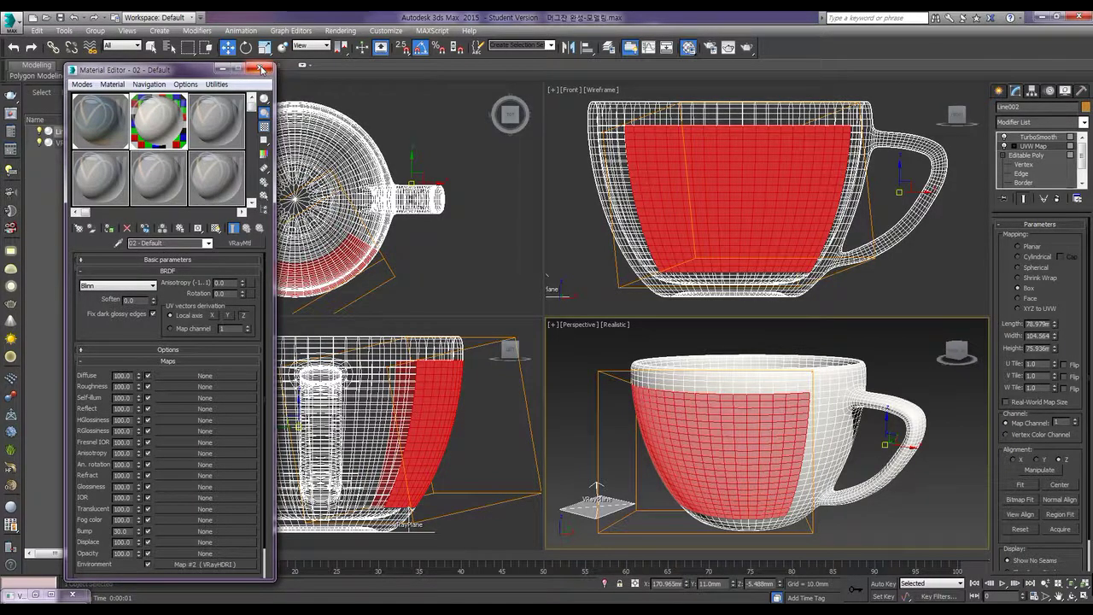
pyautogui.click(748, 49)
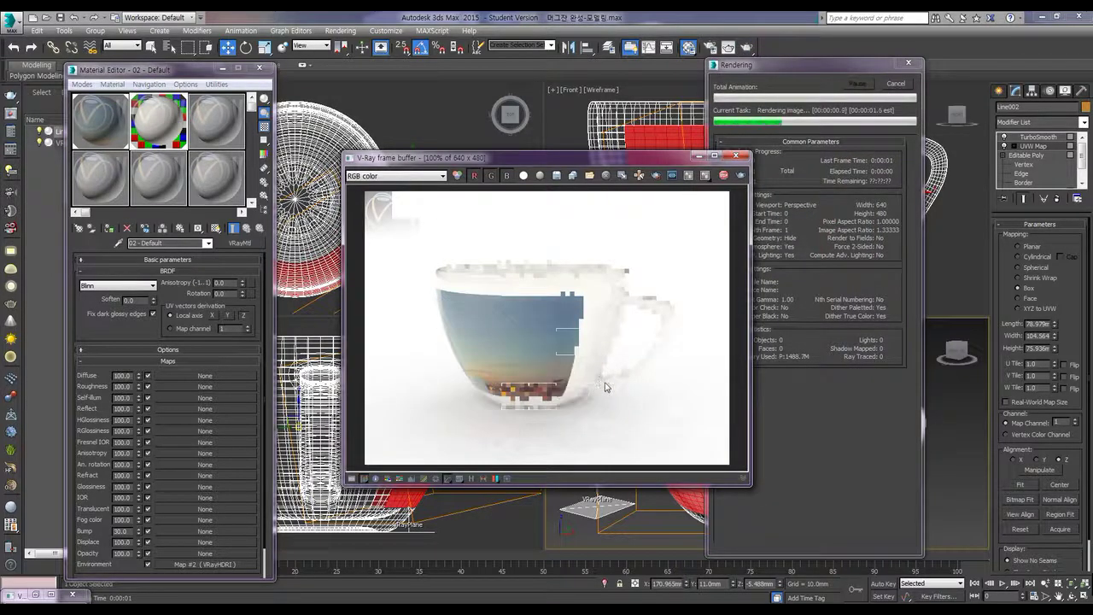